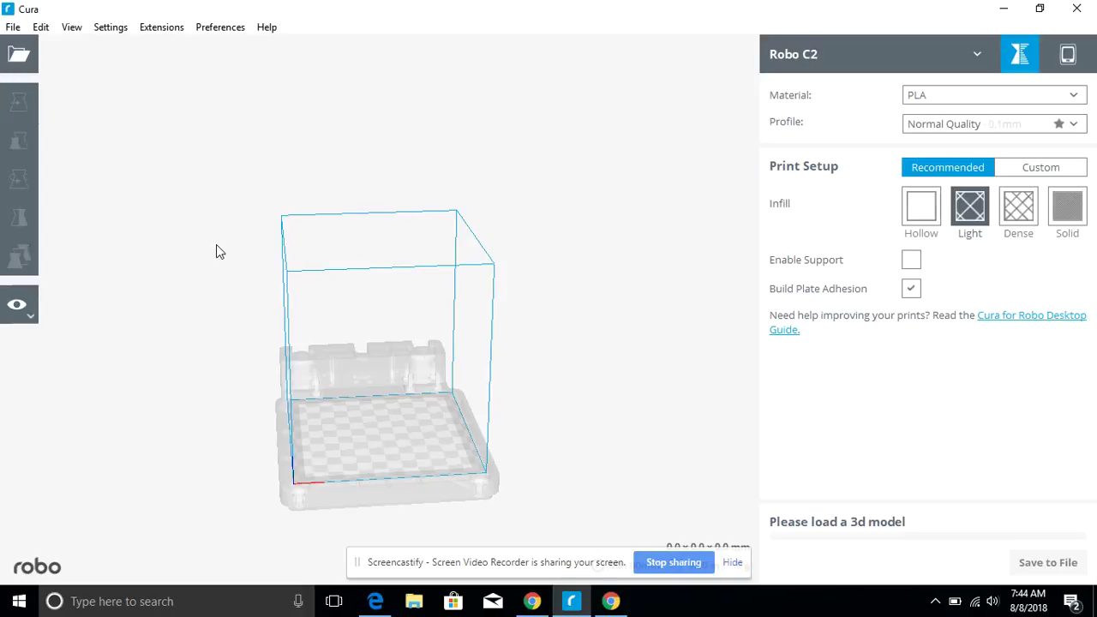
# Step: Load the Market_holder model from the Desktop onto the Robo C2 build plate and slice it
pyautogui.click(18, 60)
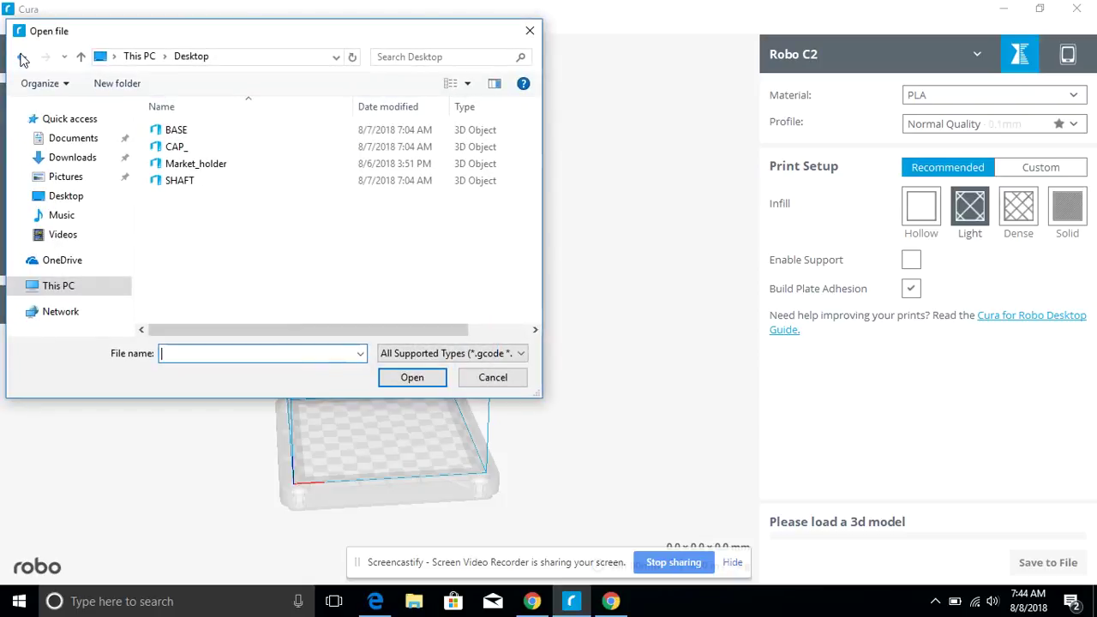
pyautogui.click(206, 164)
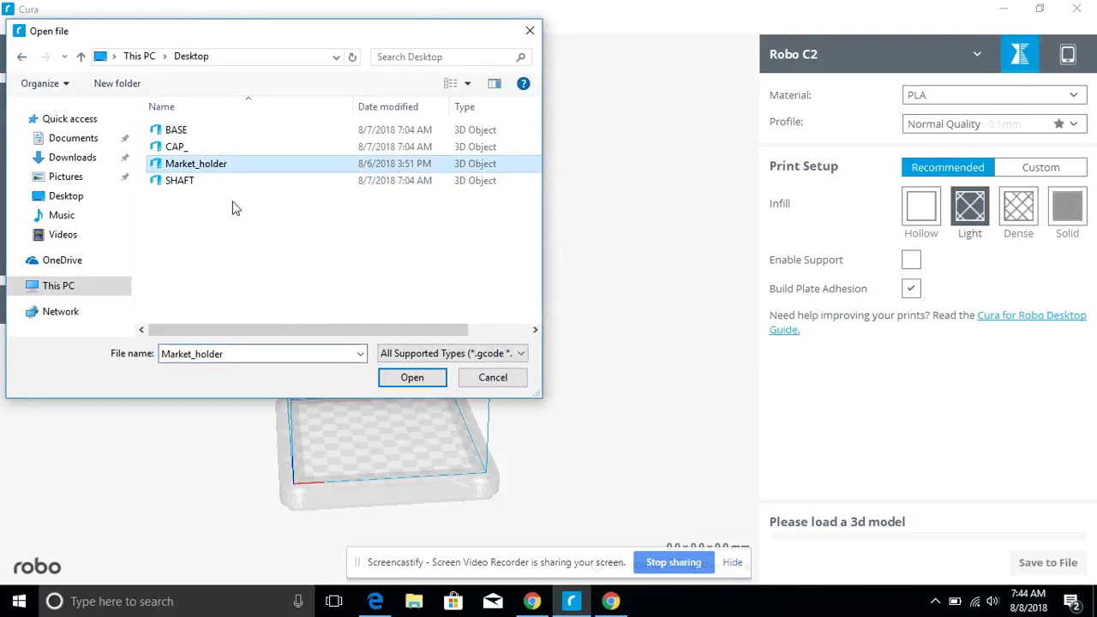
pyautogui.click(412, 378)
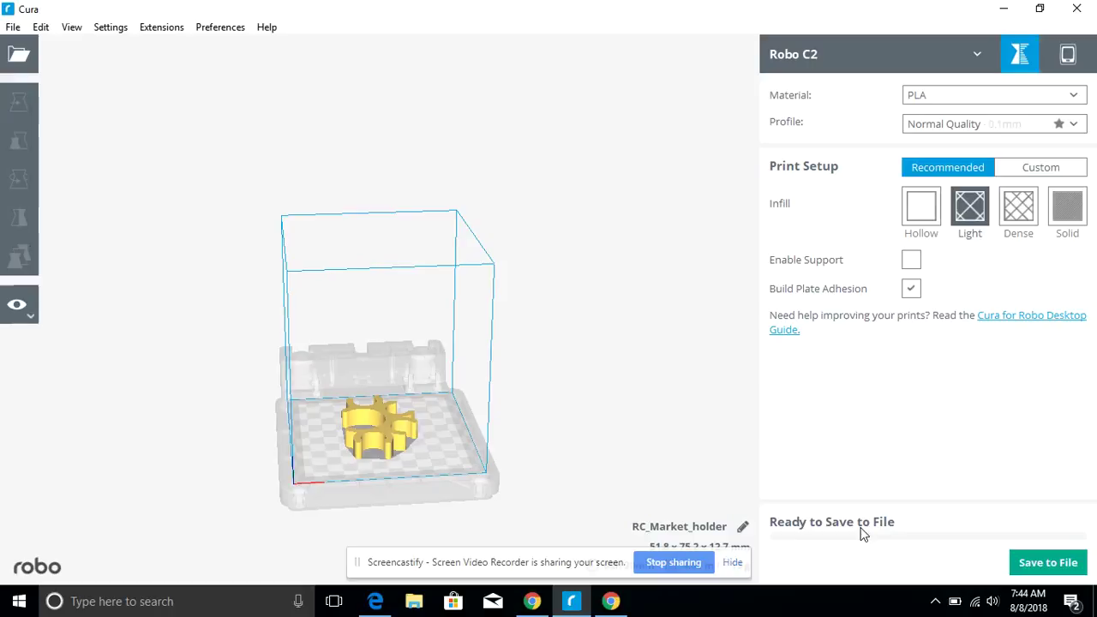
pyautogui.click(733, 562)
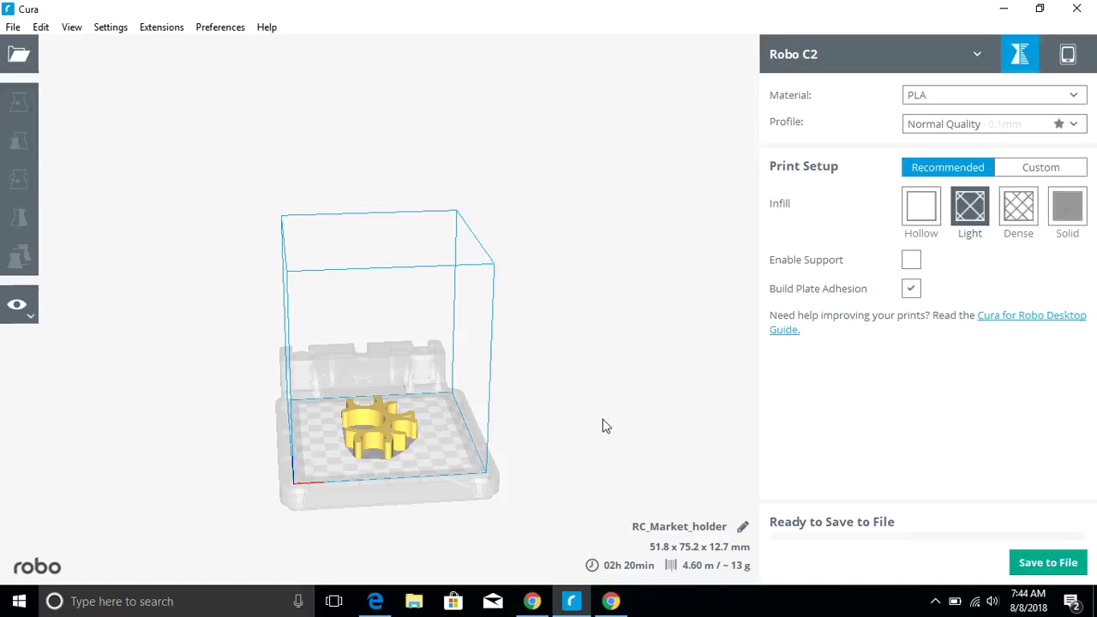
# Step: Orbit and zoom around the gear from low side and top angles, ending with a close-up from above the plate
pyautogui.moveTo(559, 430); pyautogui.dragTo(624, 427, button='right')
pyautogui.moveTo(552, 417); pyautogui.dragTo(565, 380, button='right')
pyautogui.moveTo(564, 418); pyautogui.dragTo(553, 478, button='right')
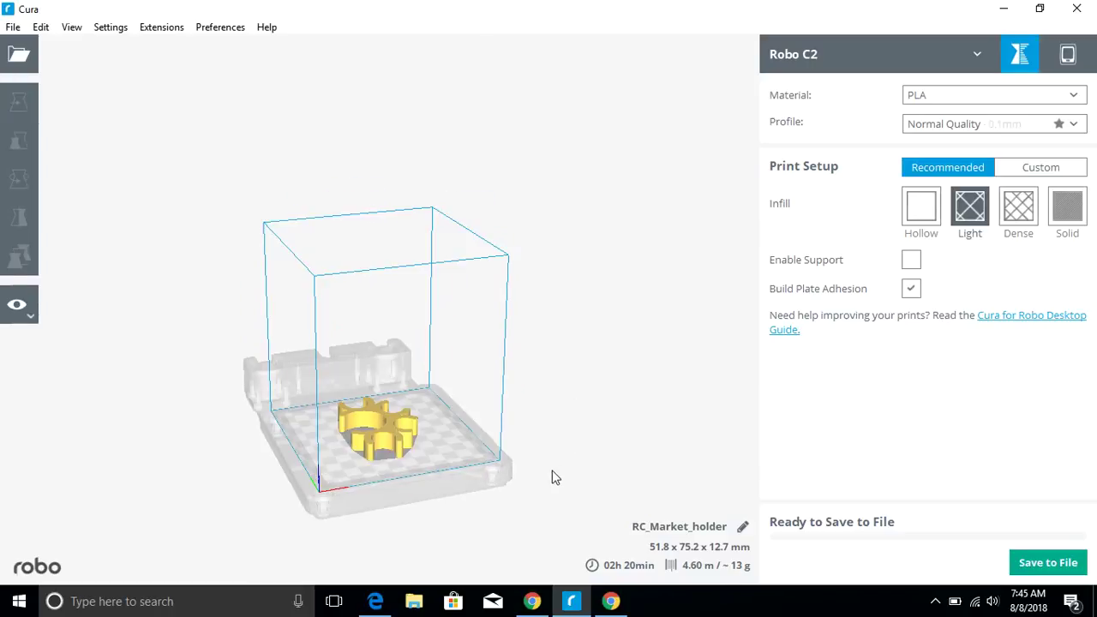
pyautogui.scroll(5, 549, 477)
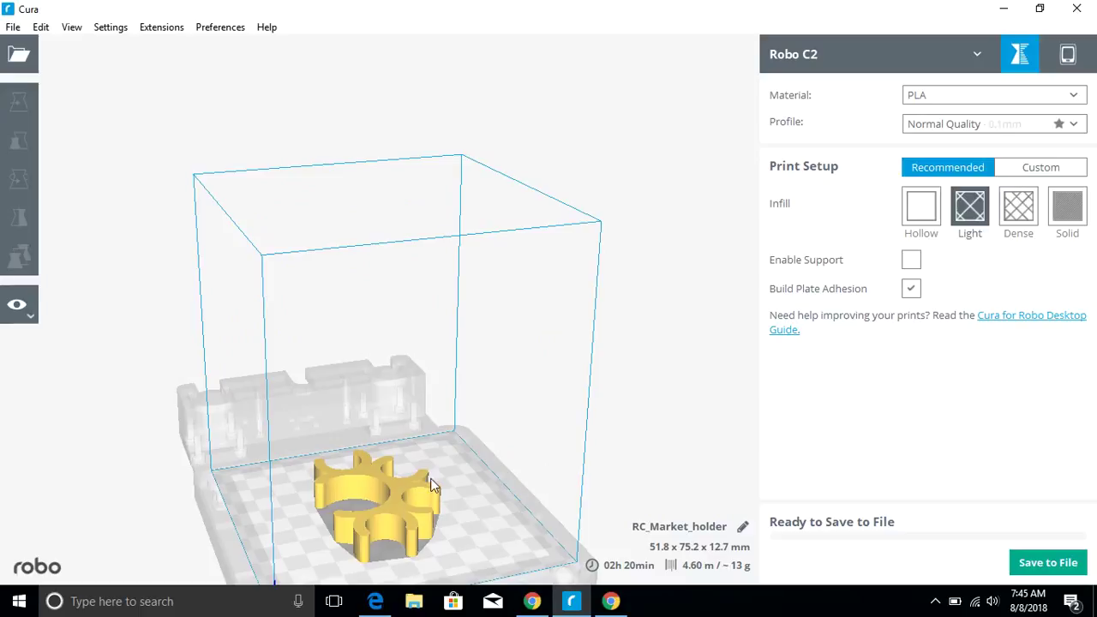
pyautogui.moveTo(480, 497); pyautogui.dragTo(555, 240, button='right')
pyautogui.scroll(4, 560, 277)
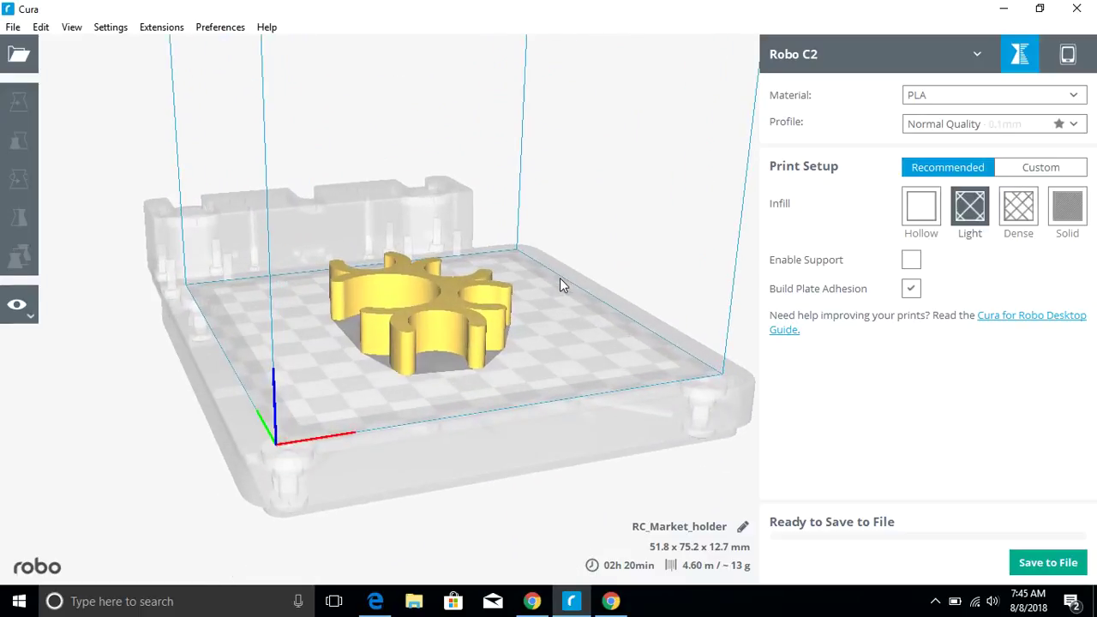
pyautogui.moveTo(610, 341); pyautogui.dragTo(492, 357, button='right')
pyautogui.moveTo(417, 461); pyautogui.dragTo(443, 466, button='right')
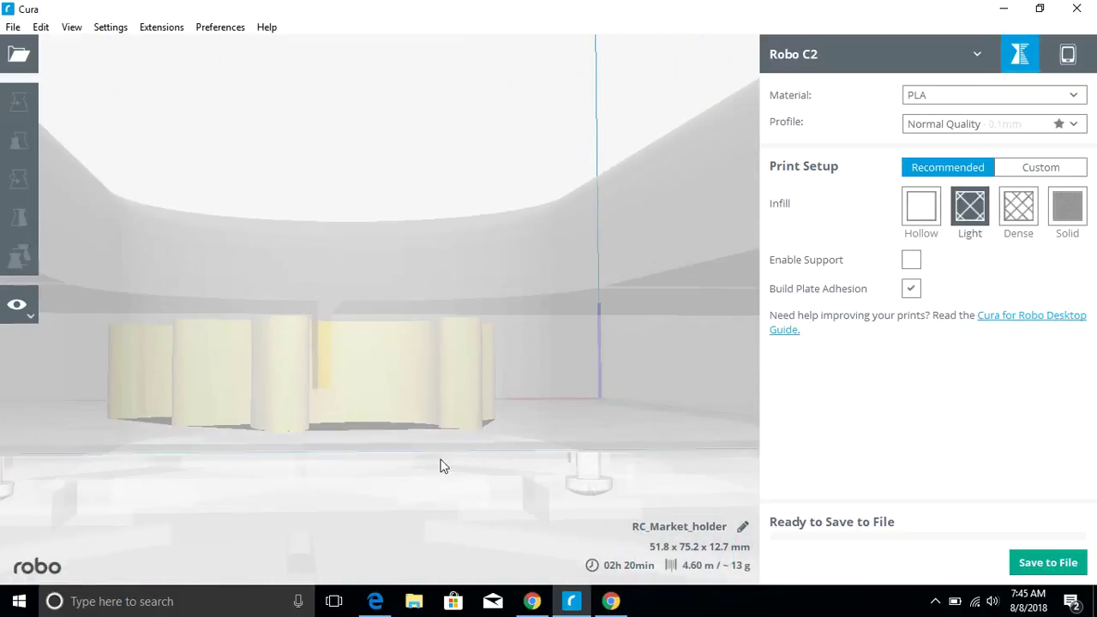
pyautogui.moveTo(365, 446); pyautogui.dragTo(322, 489, button='right')
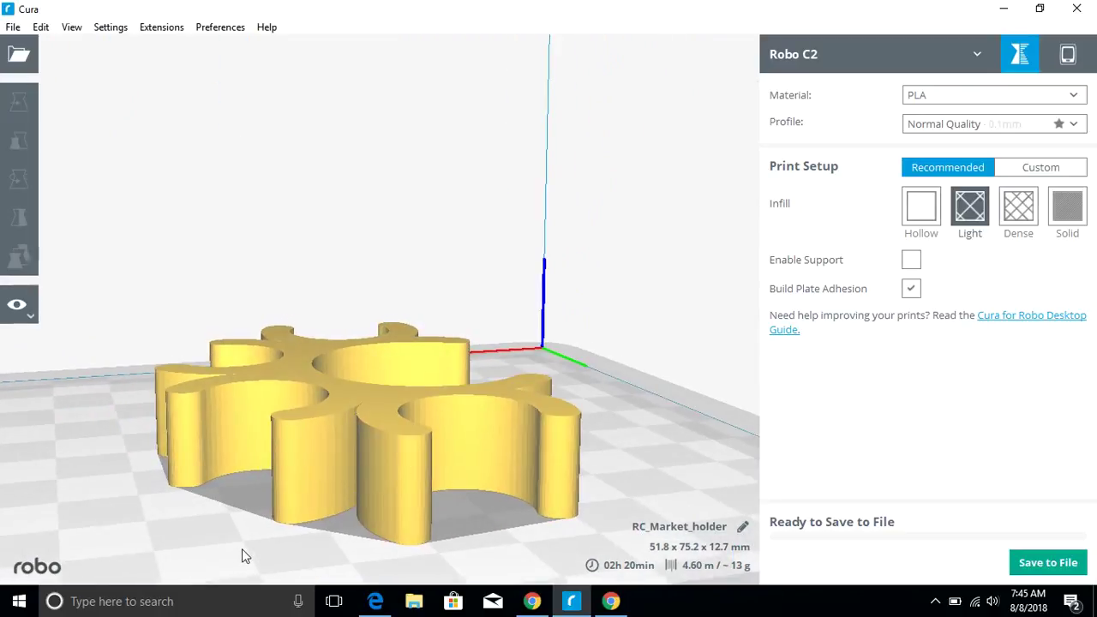
pyautogui.moveTo(243, 555); pyautogui.dragTo(553, 470, button='right')
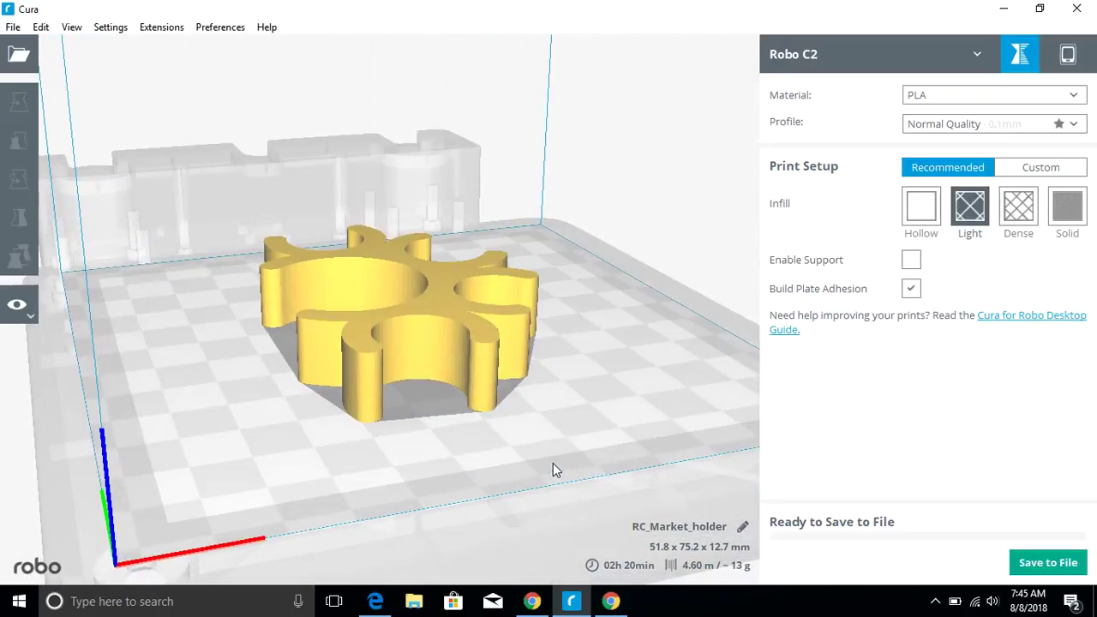
pyautogui.rightClick(421, 315)
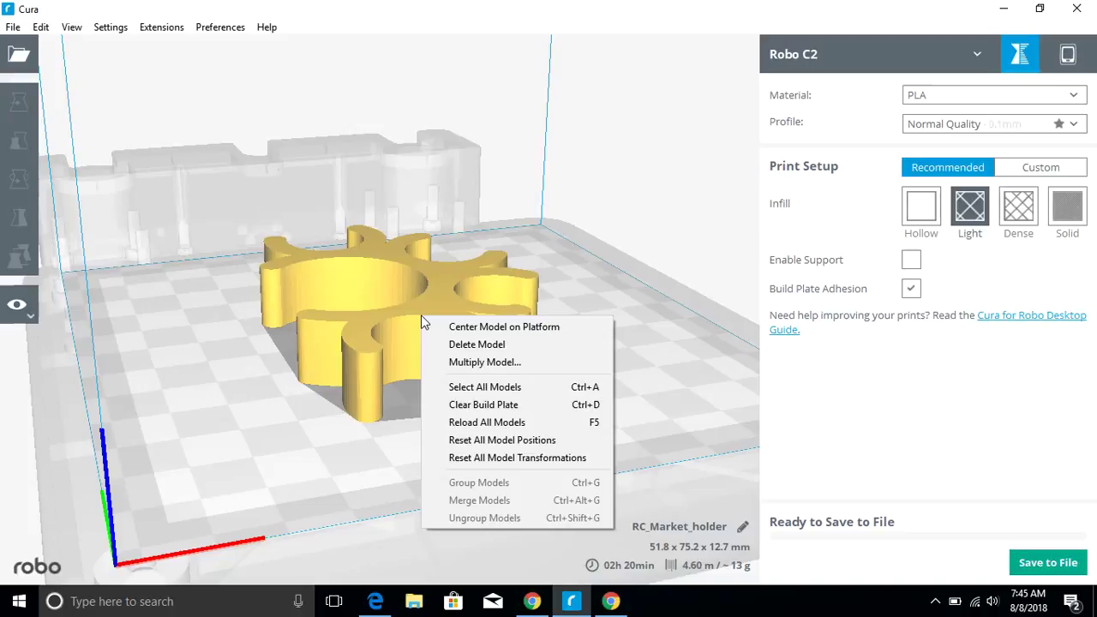
pyautogui.click(515, 364)
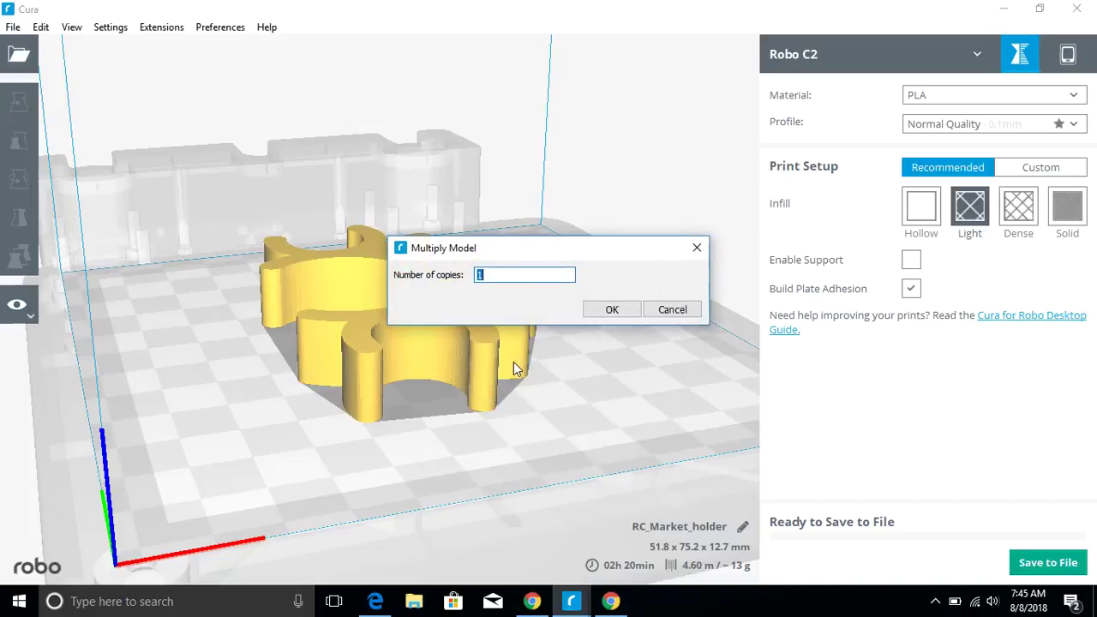
pyautogui.click(612, 311)
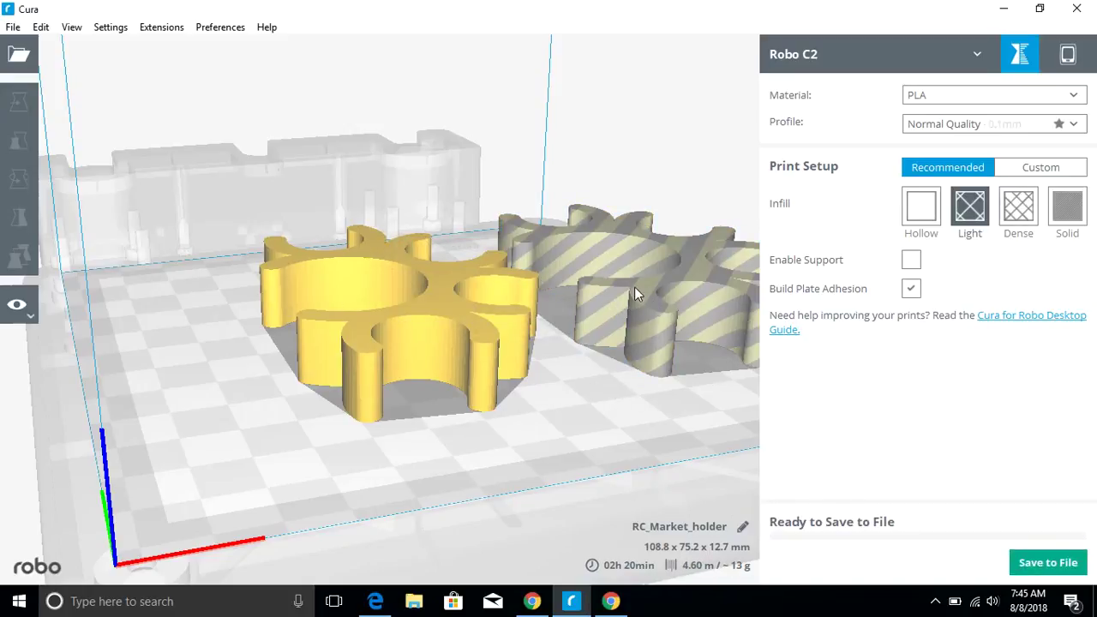
pyautogui.click(632, 283)
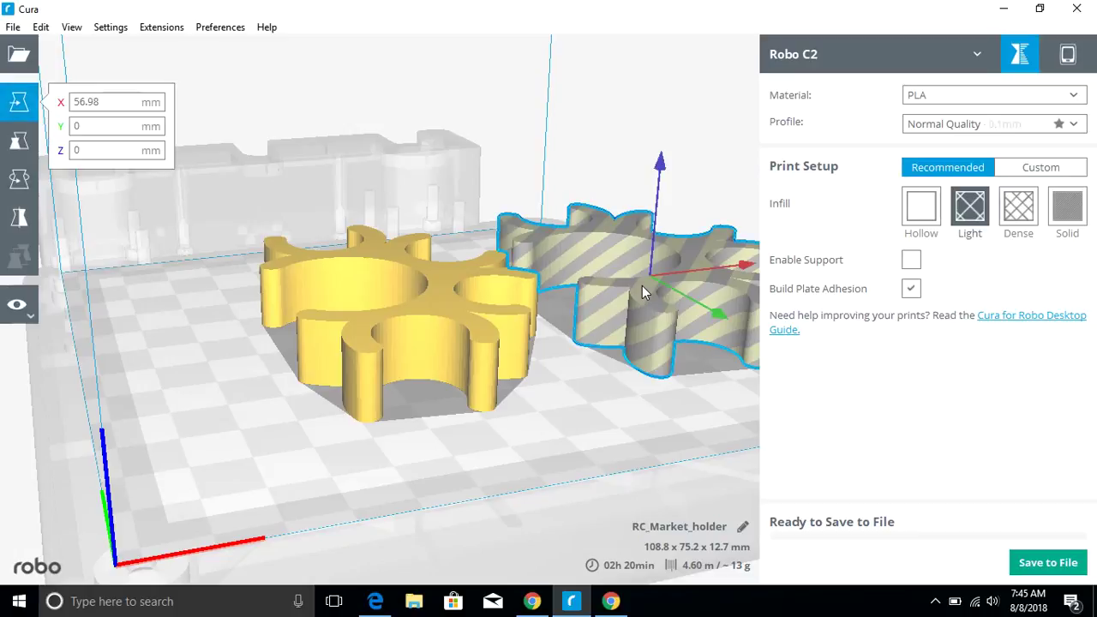
pyautogui.press('Delete')
pyautogui.click(479, 337)
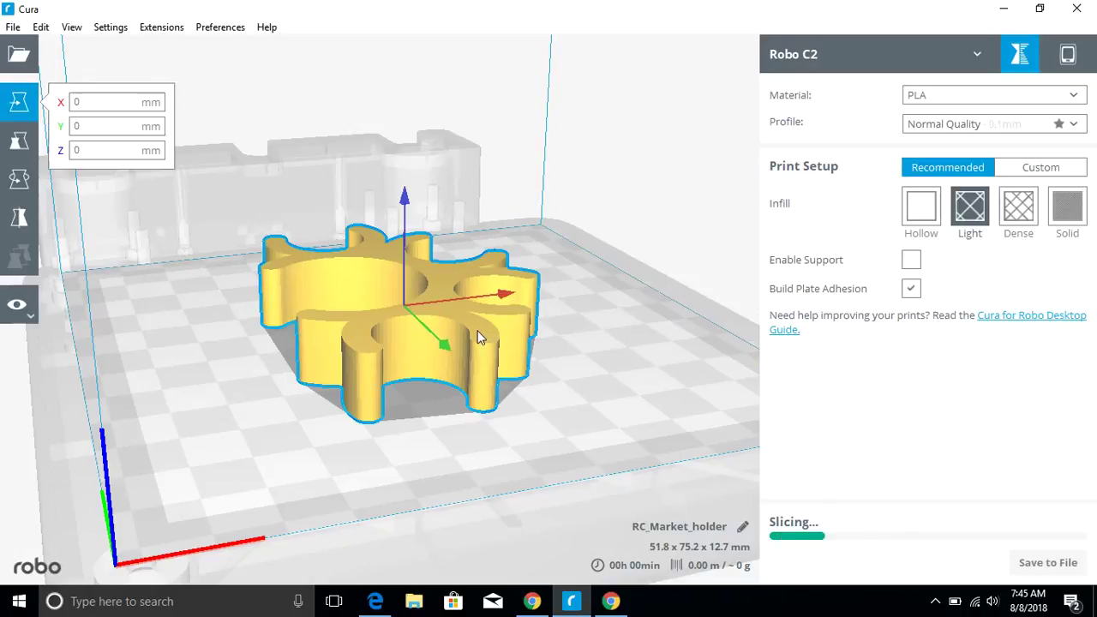
pyautogui.rightClick(479, 336)
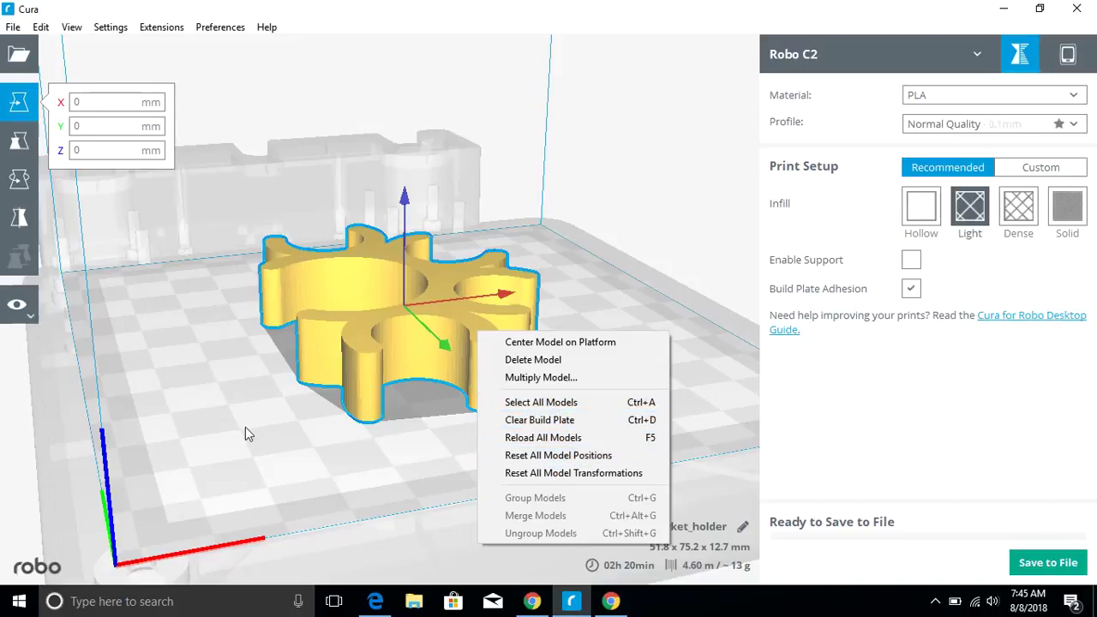
pyautogui.click(221, 387)
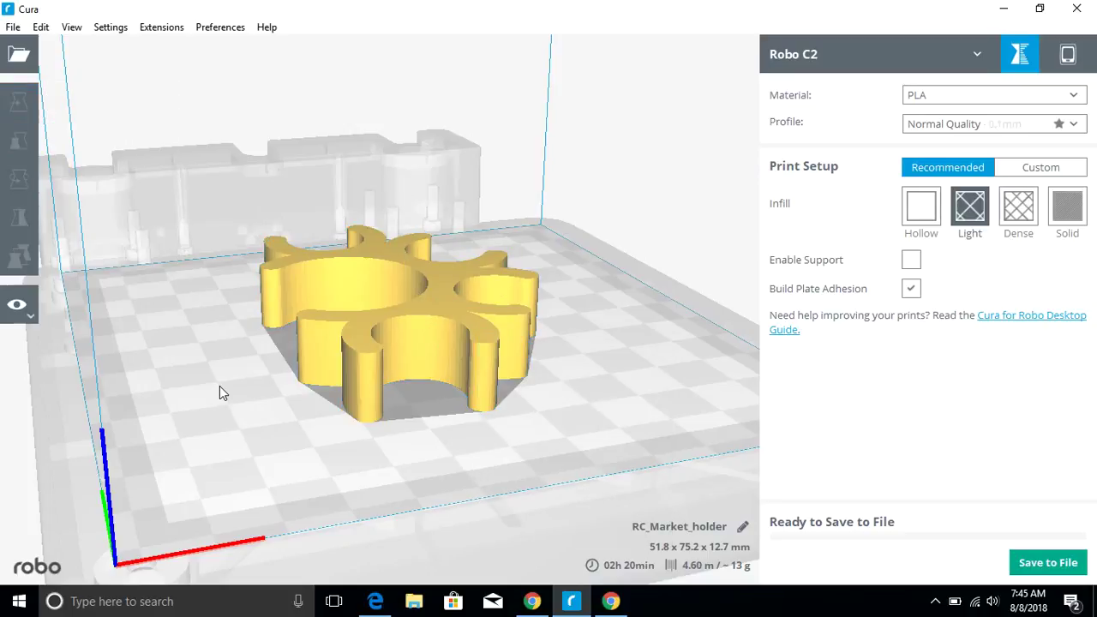
pyautogui.click(483, 345)
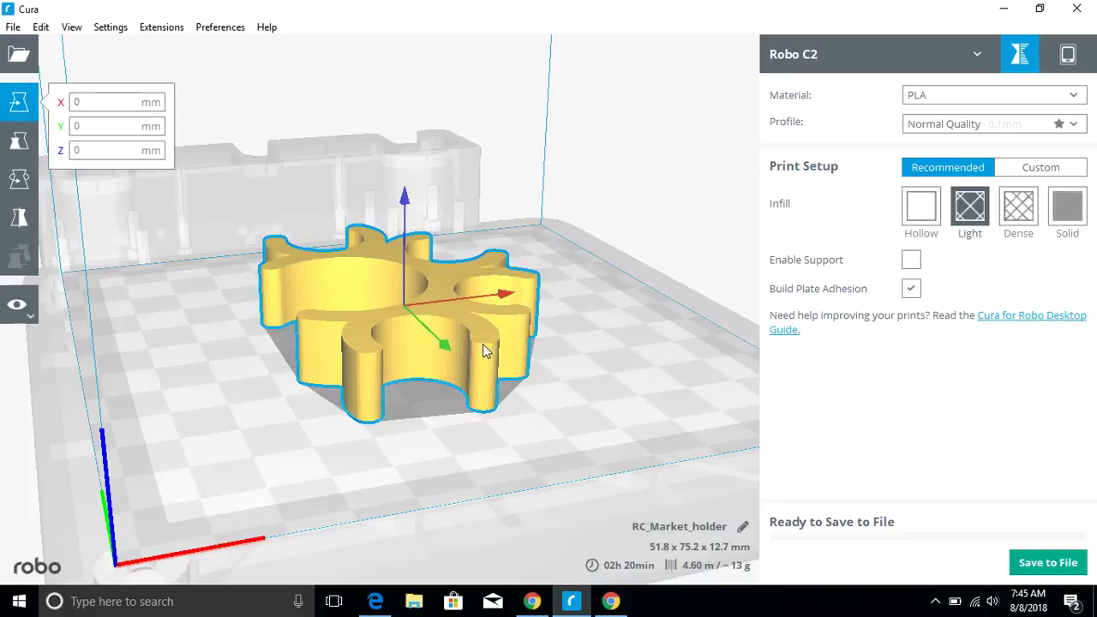
pyautogui.click(20, 147)
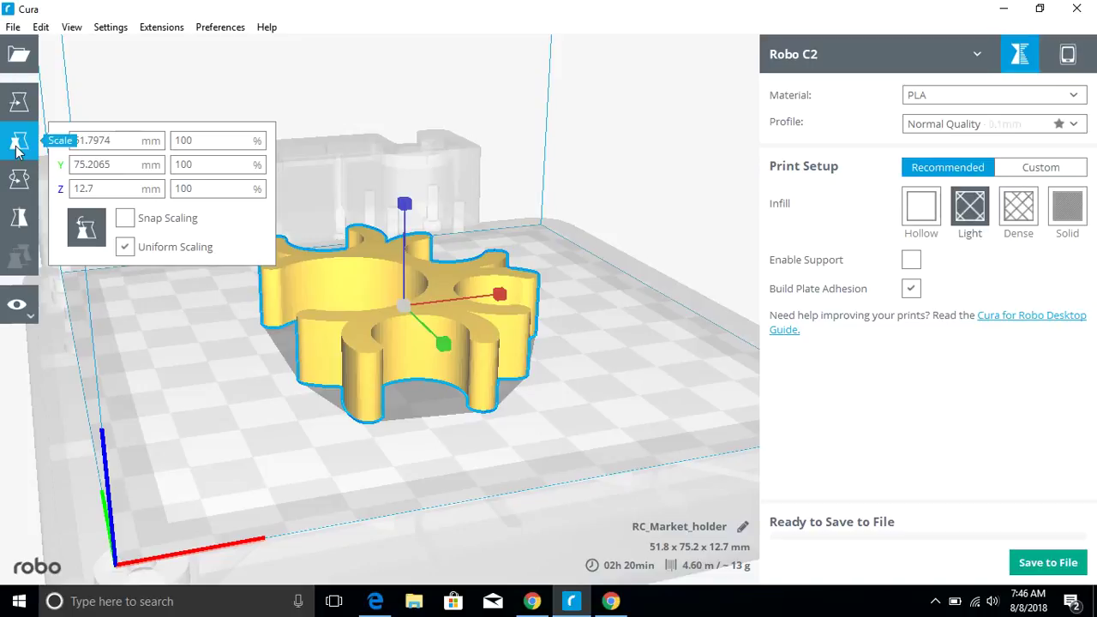
pyautogui.click(20, 178)
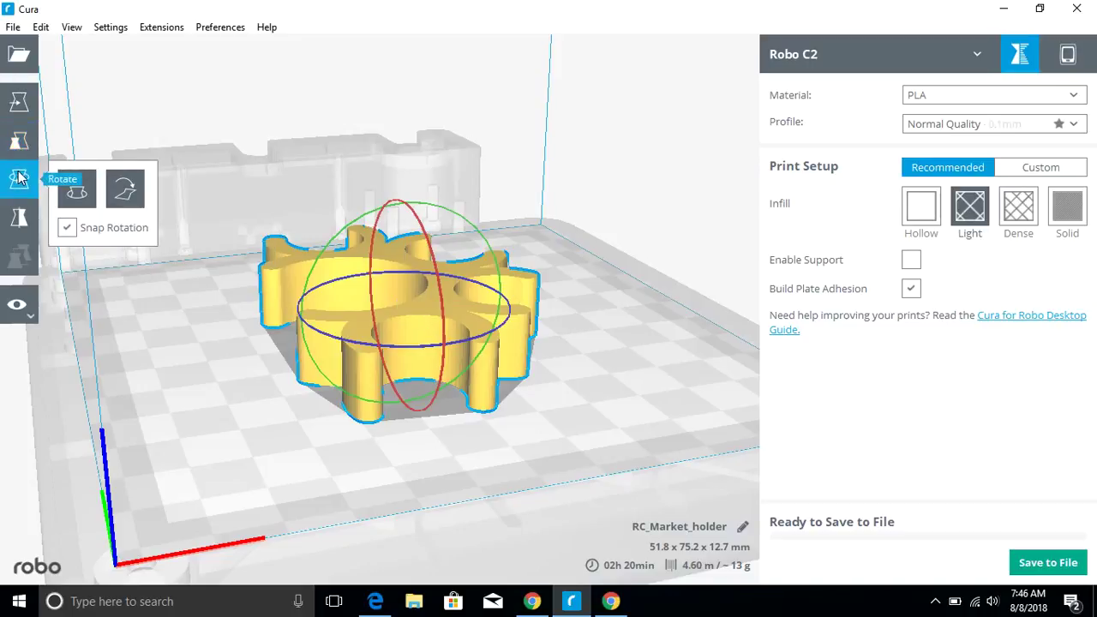
pyautogui.click(125, 193)
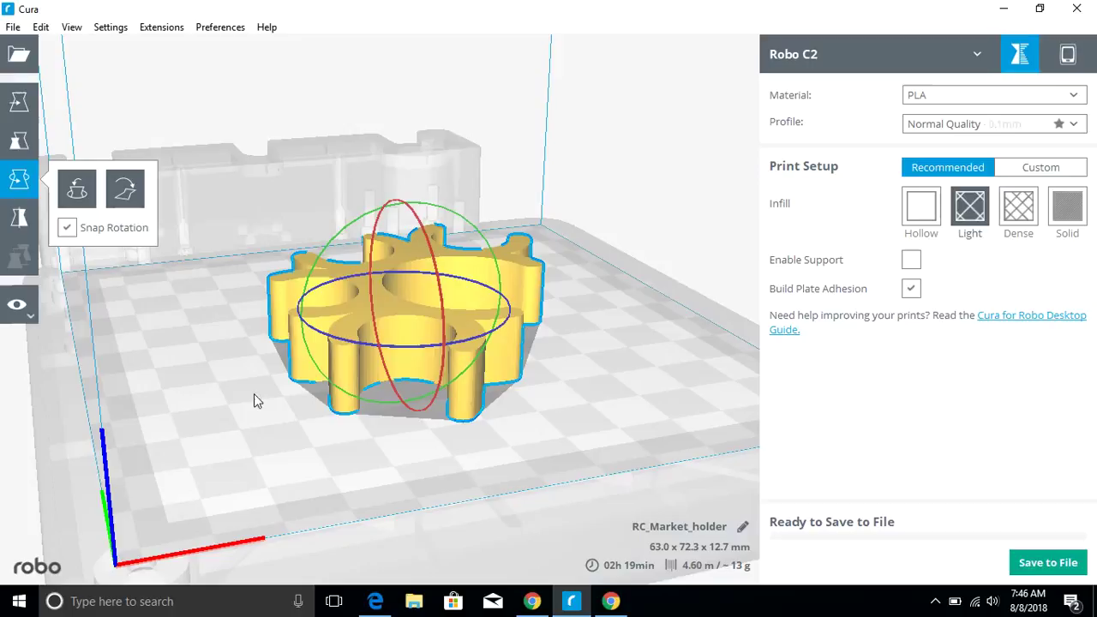
pyautogui.moveTo(254, 400); pyautogui.dragTo(287, 426, button='right')
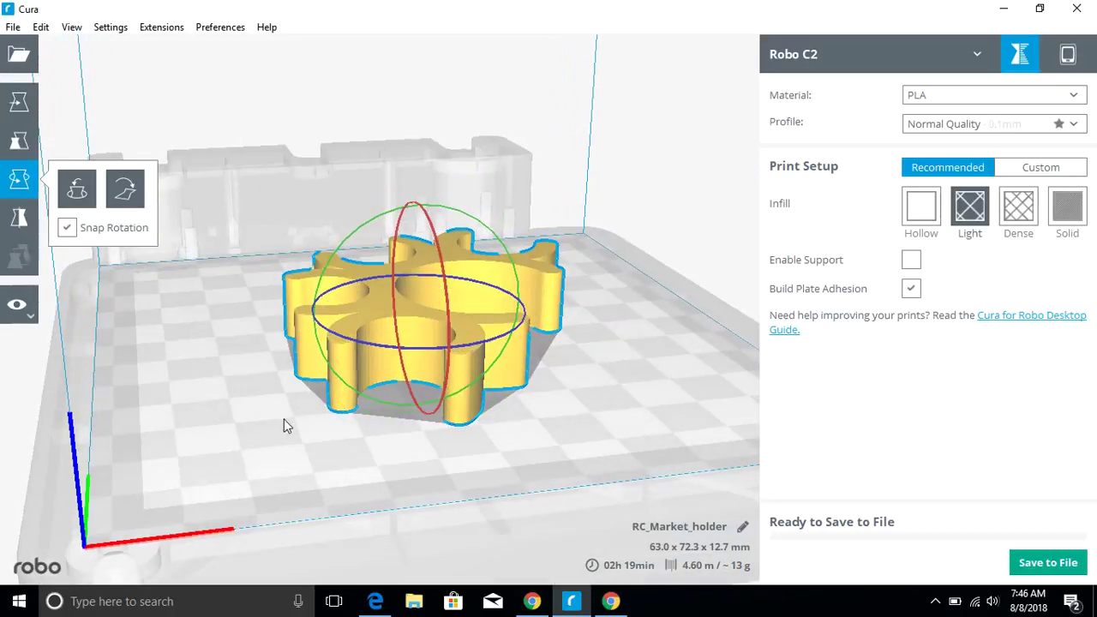
pyautogui.click(79, 194)
# Step: Reselect the gear and mirror it left to right, then back again
pyautogui.click(170, 332)
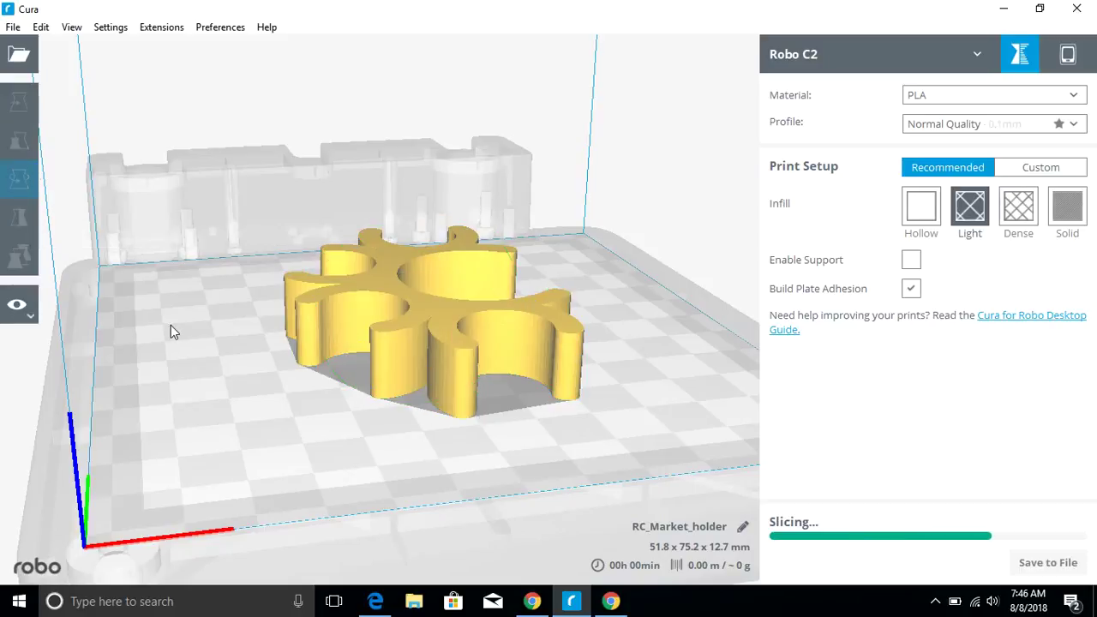
pyautogui.click(400, 355)
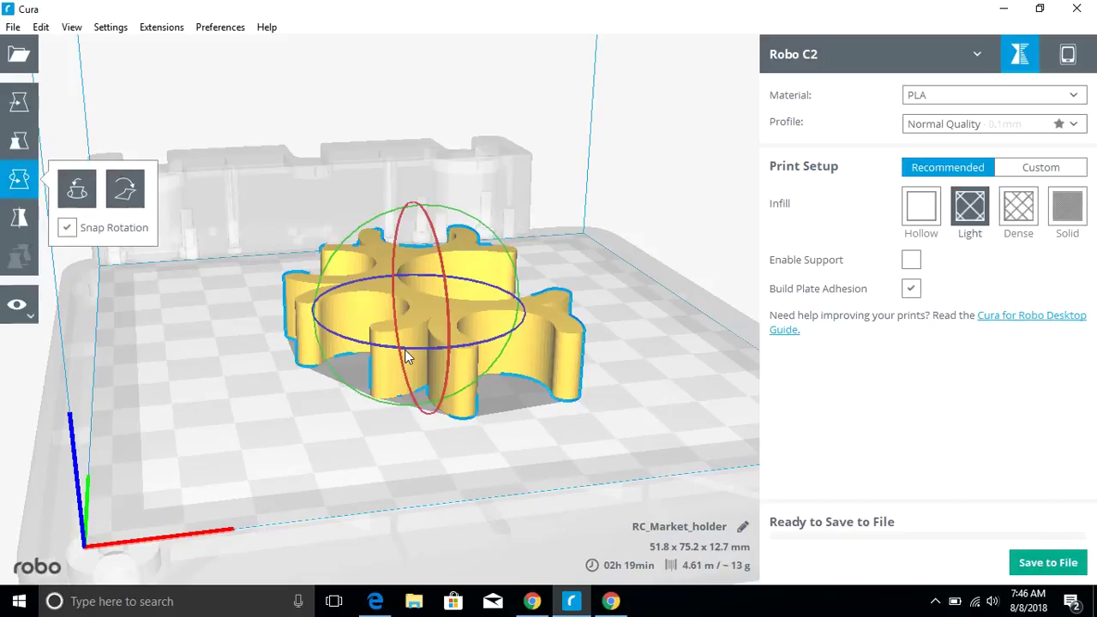
pyautogui.click(21, 220)
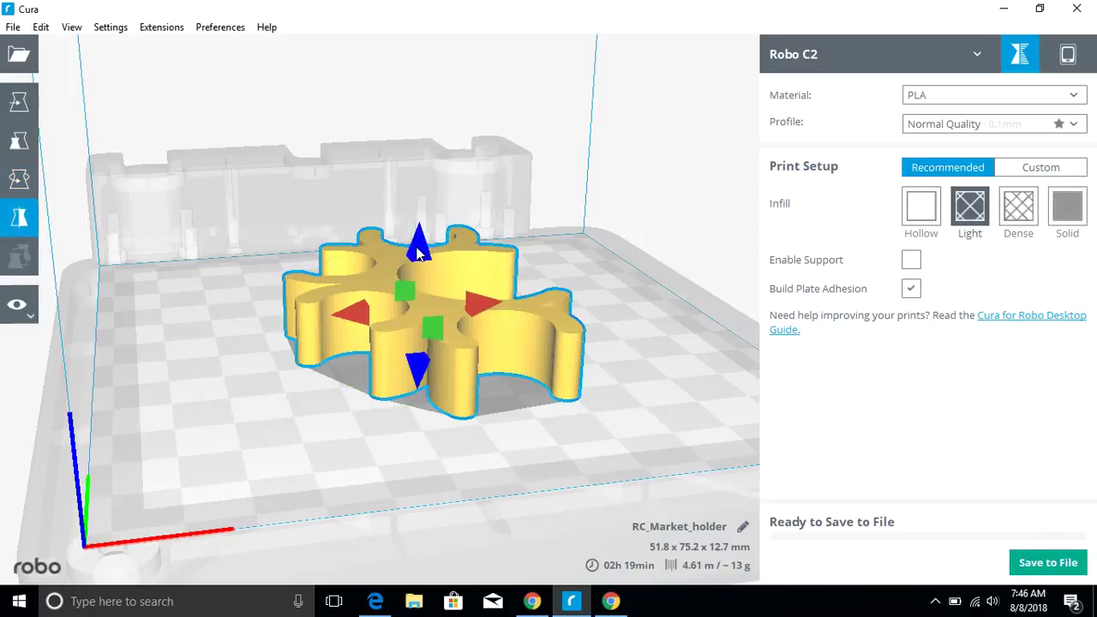
pyautogui.click(483, 309)
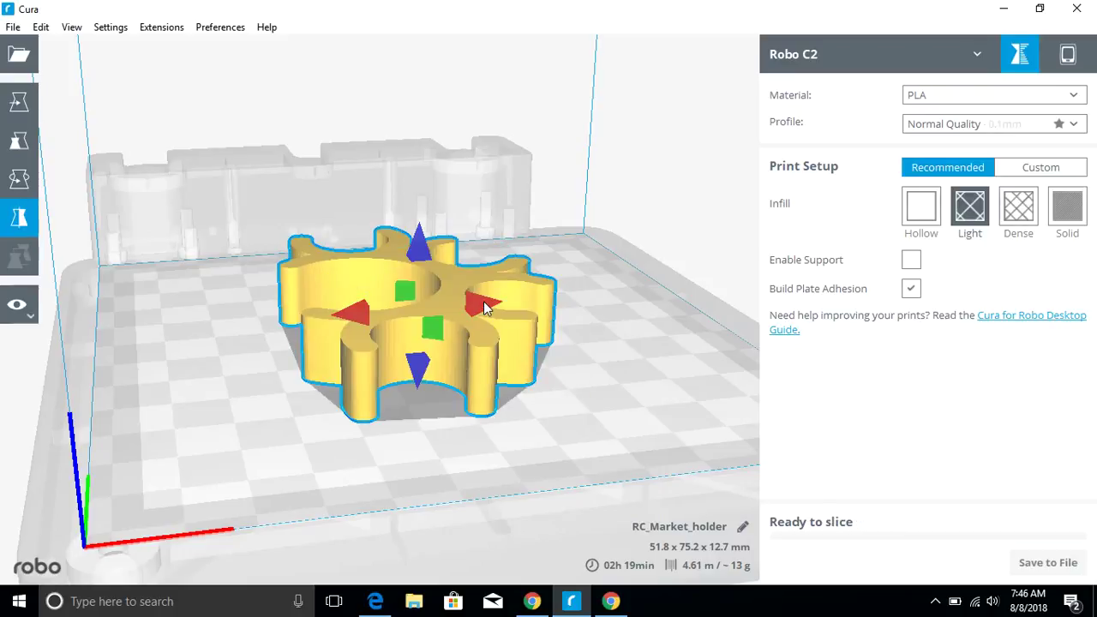
pyautogui.click(358, 317)
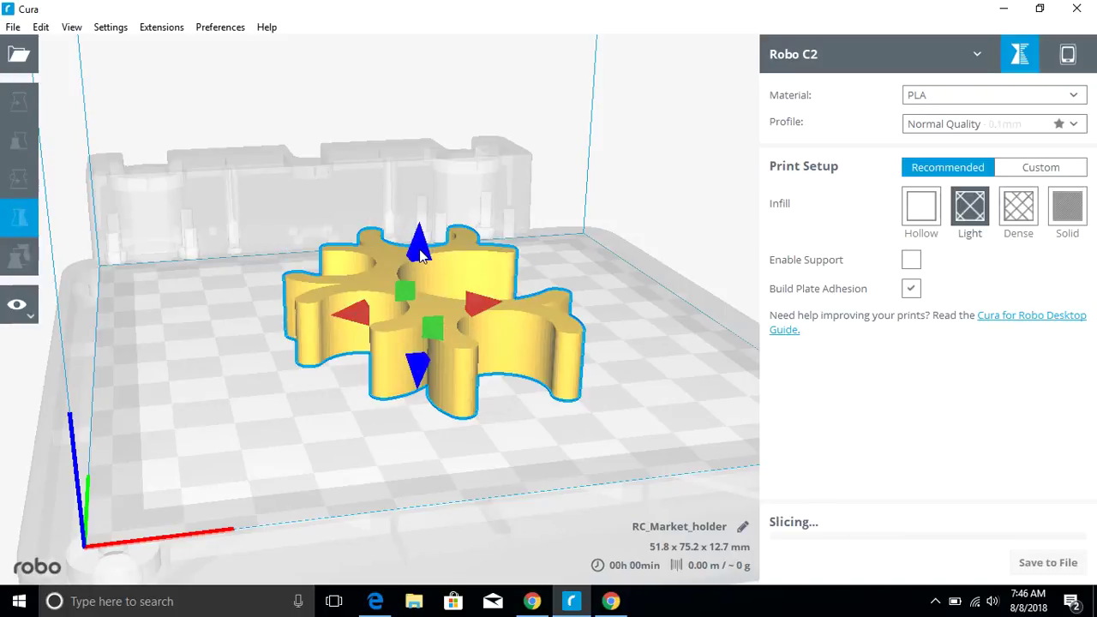
# Step: Flip the gear upside down and front to back repeatedly, finishing mirrored left to right
pyautogui.click(419, 251)
pyautogui.click(418, 249)
pyautogui.click(418, 248)
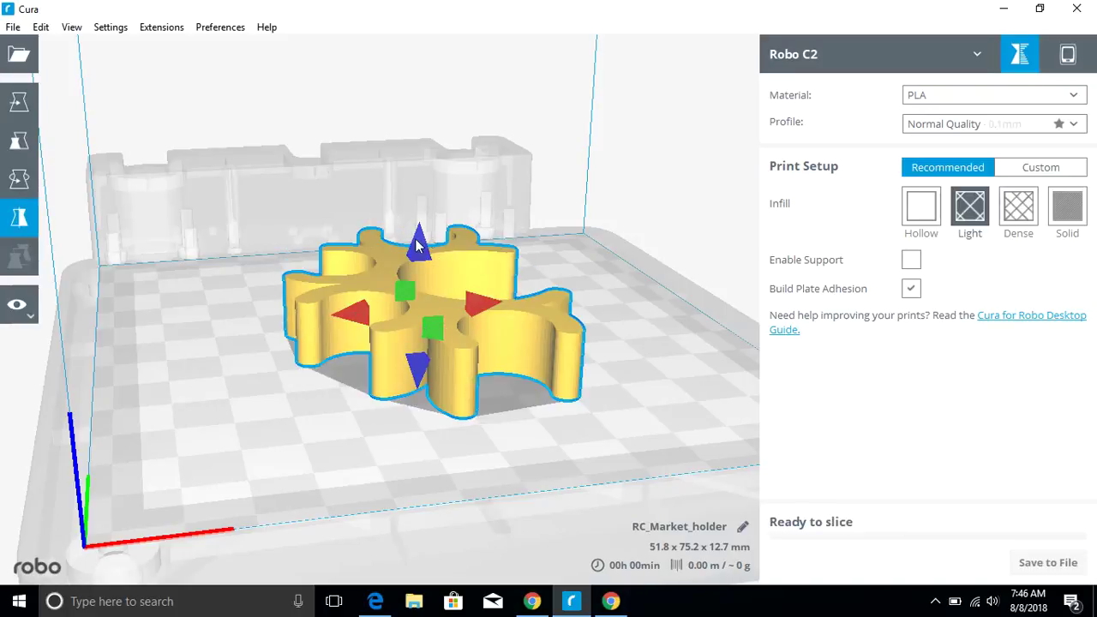
pyautogui.click(417, 248)
pyautogui.click(418, 248)
pyautogui.click(418, 247)
pyautogui.click(417, 248)
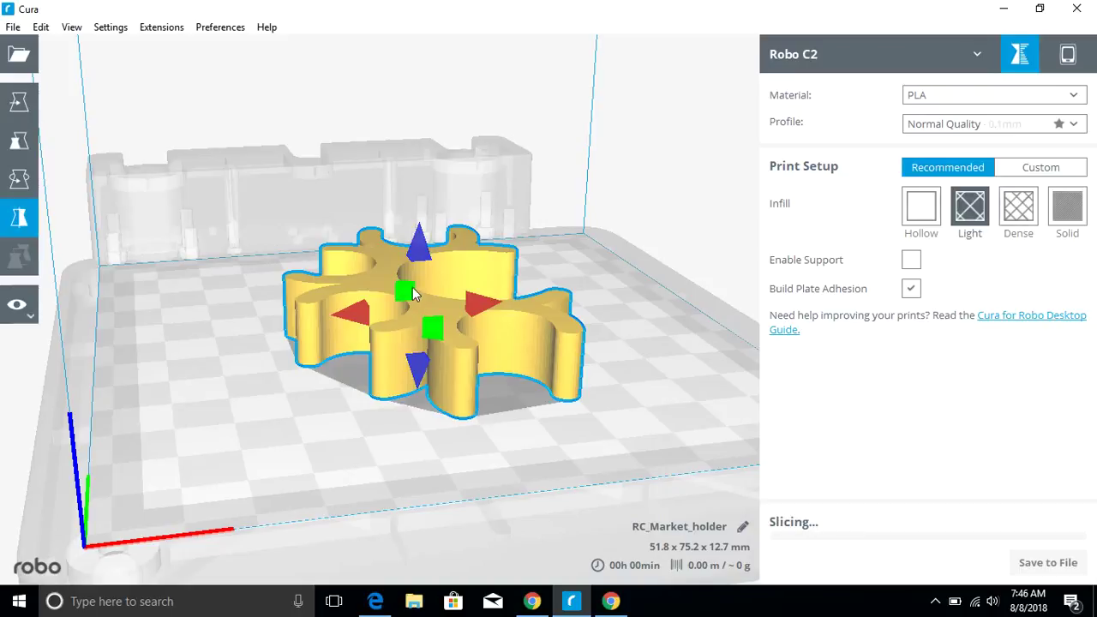
pyautogui.click(405, 296)
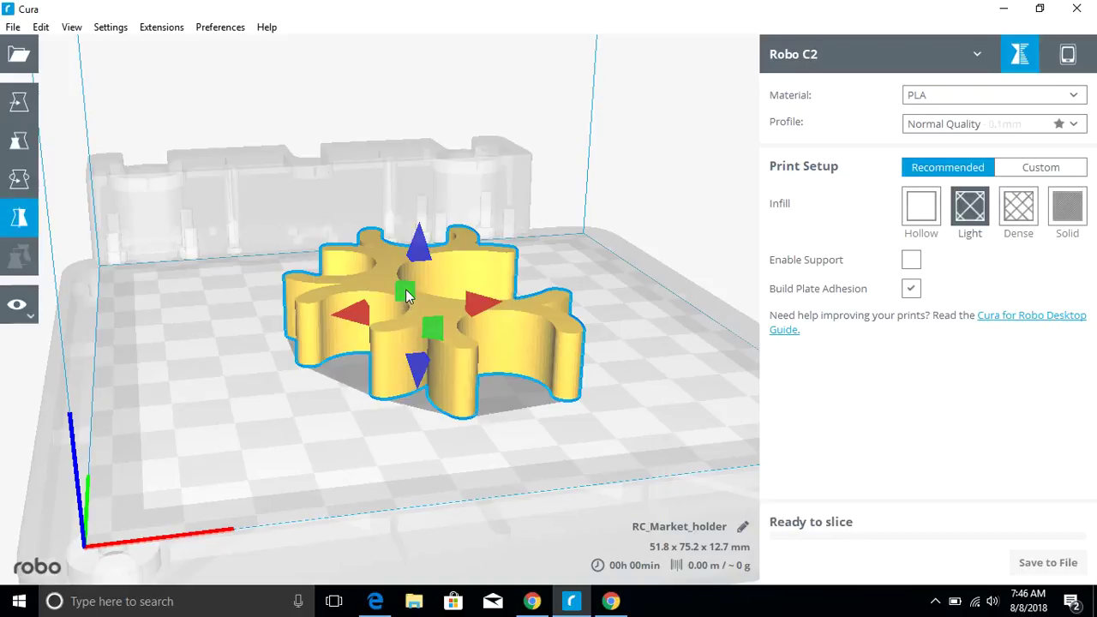
pyautogui.click(434, 329)
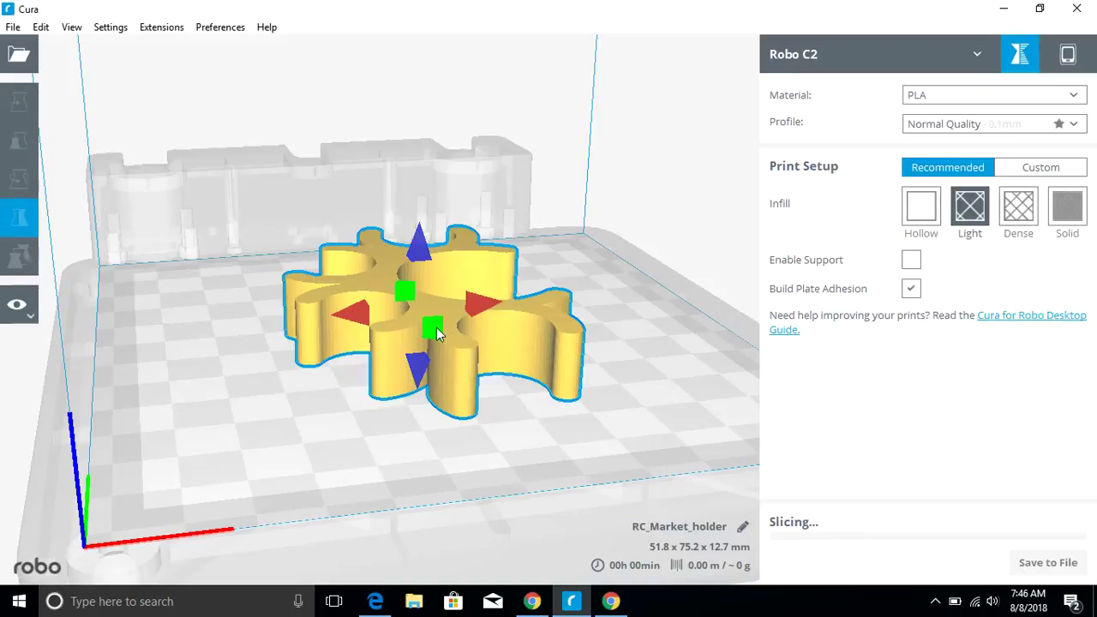
pyautogui.click(484, 306)
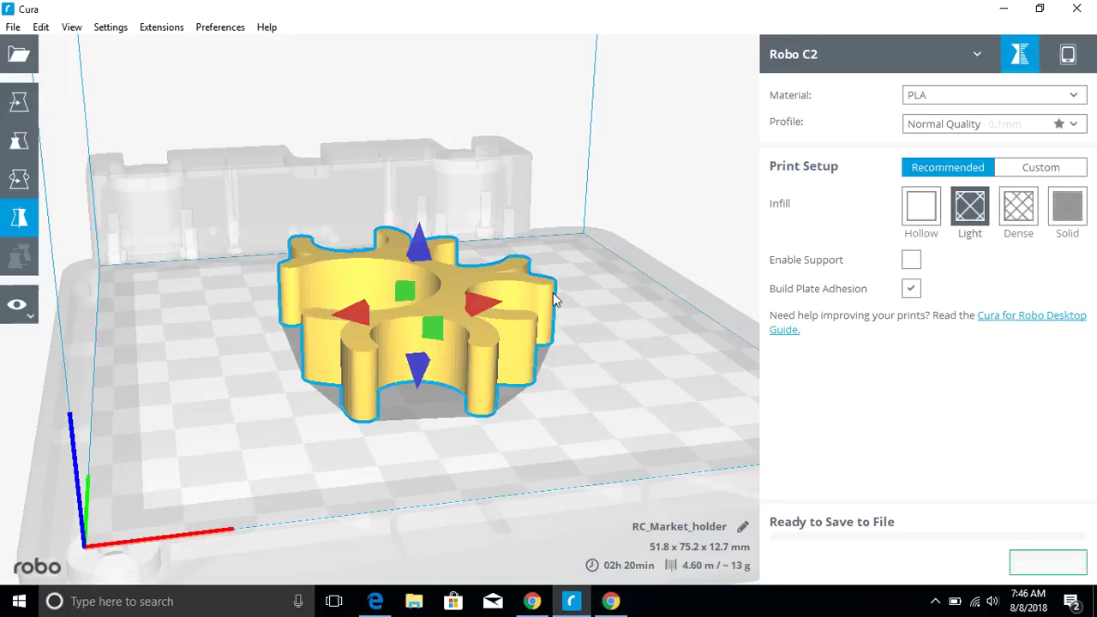
# Step: Preview the gear in X-Ray view, then as sliced Layers
pyautogui.click(26, 310)
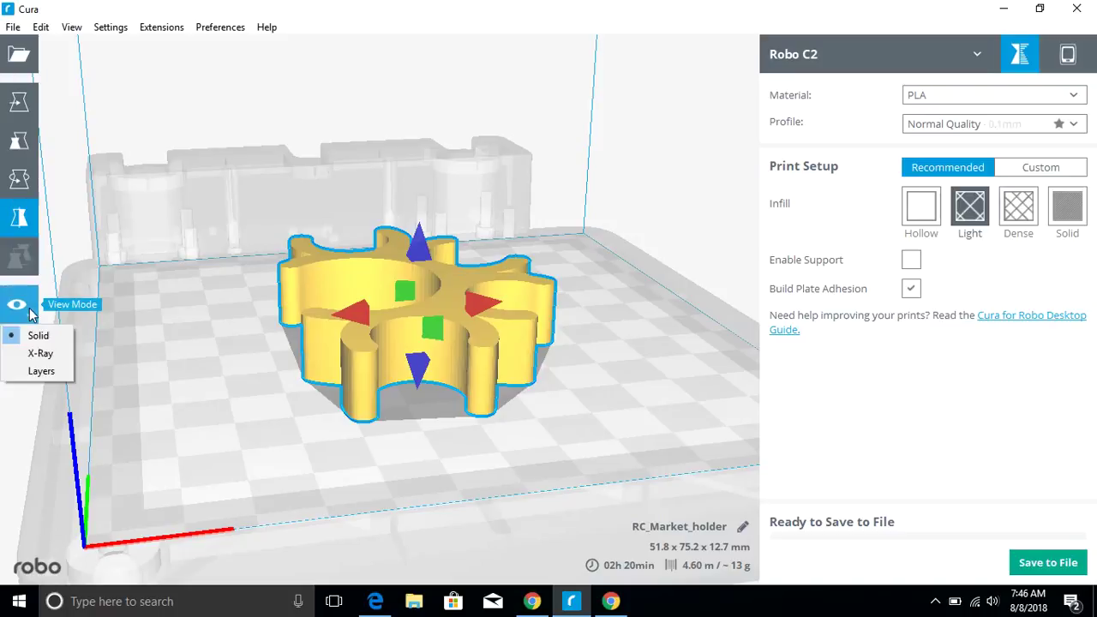
pyautogui.click(36, 355)
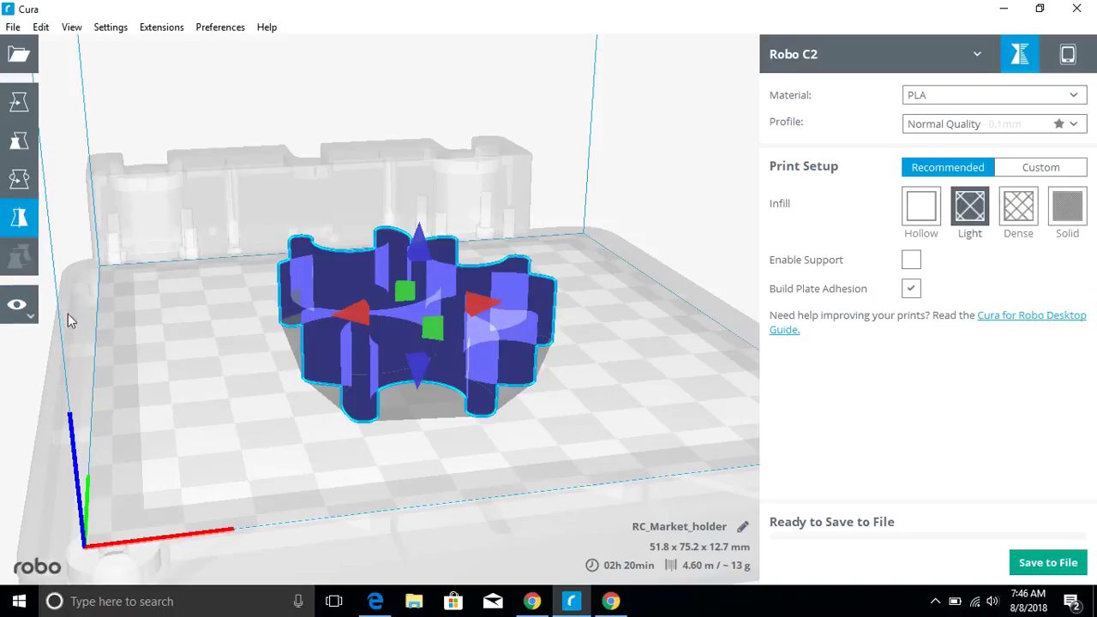
pyautogui.click(19, 306)
pyautogui.click(38, 372)
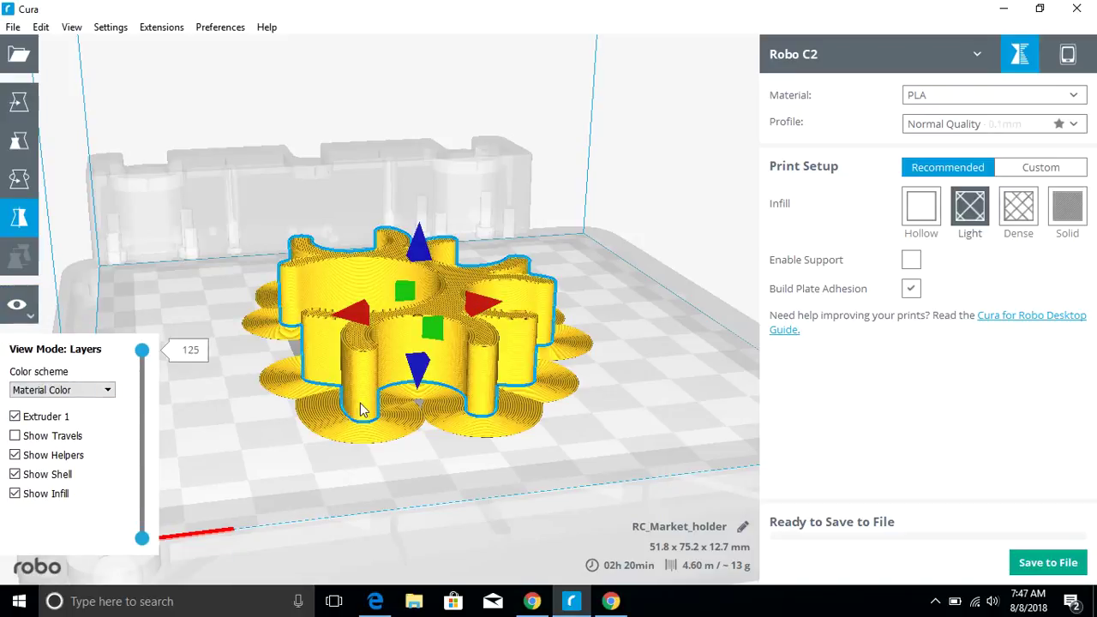
# Step: Scrub the layer slider to hide top and lower layers, restore the stack from layer 1, and deselect the gear
pyautogui.moveTo(142, 352)
pyautogui.mouseDown()
pyautogui.moveTo(142, 538)
pyautogui.moveTo(144, 353)
pyautogui.mouseUp()
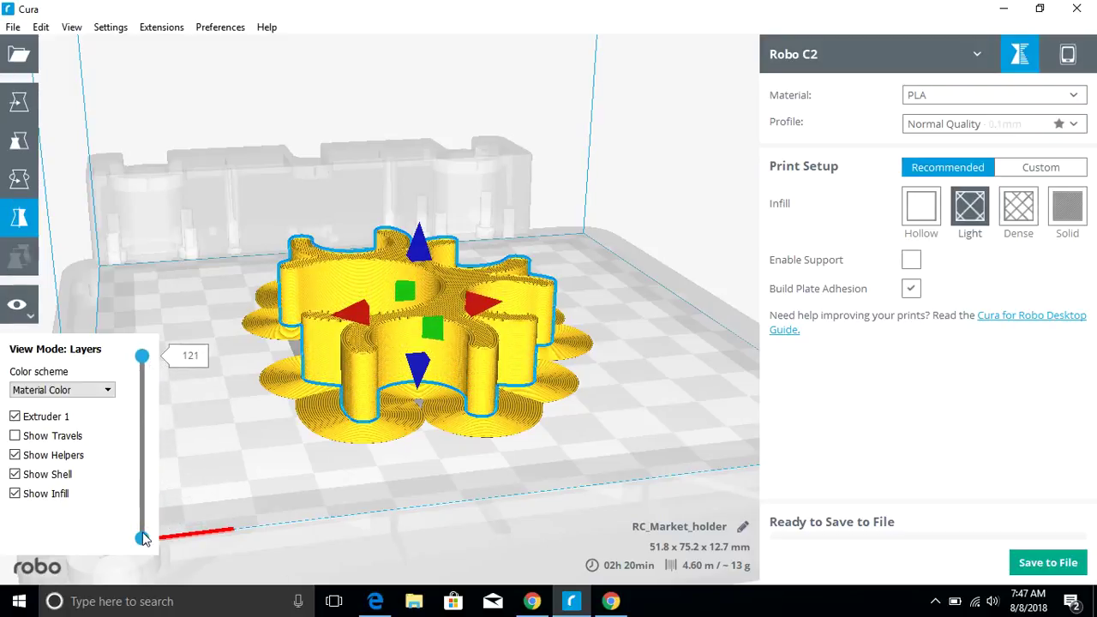
pyautogui.moveTo(143, 538); pyautogui.dragTo(148, 390)
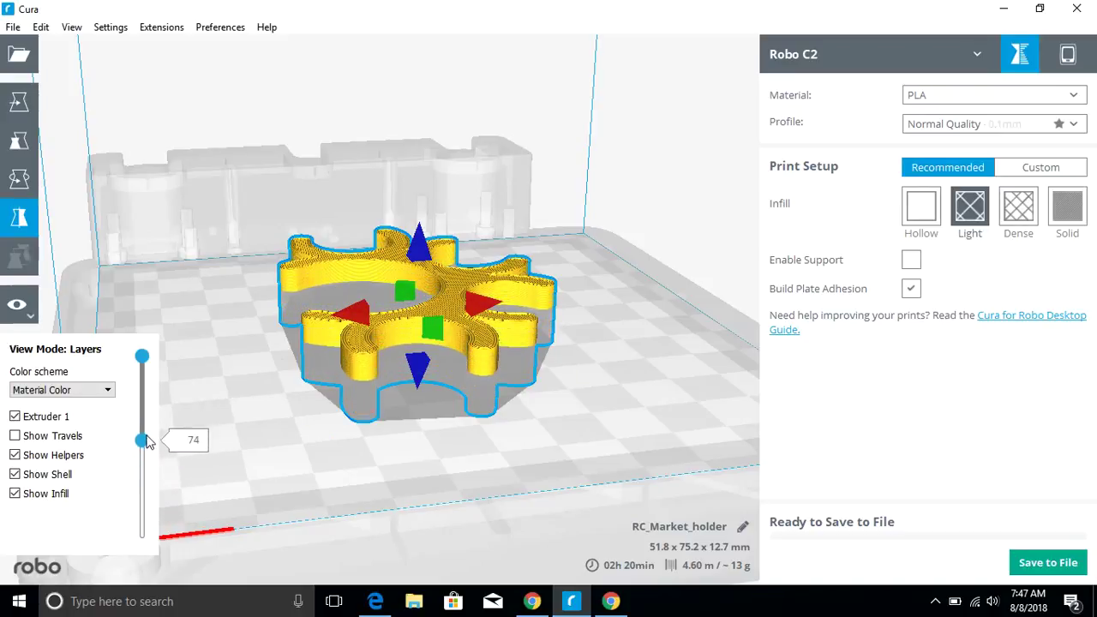
pyautogui.moveTo(147, 440); pyautogui.dragTo(149, 543)
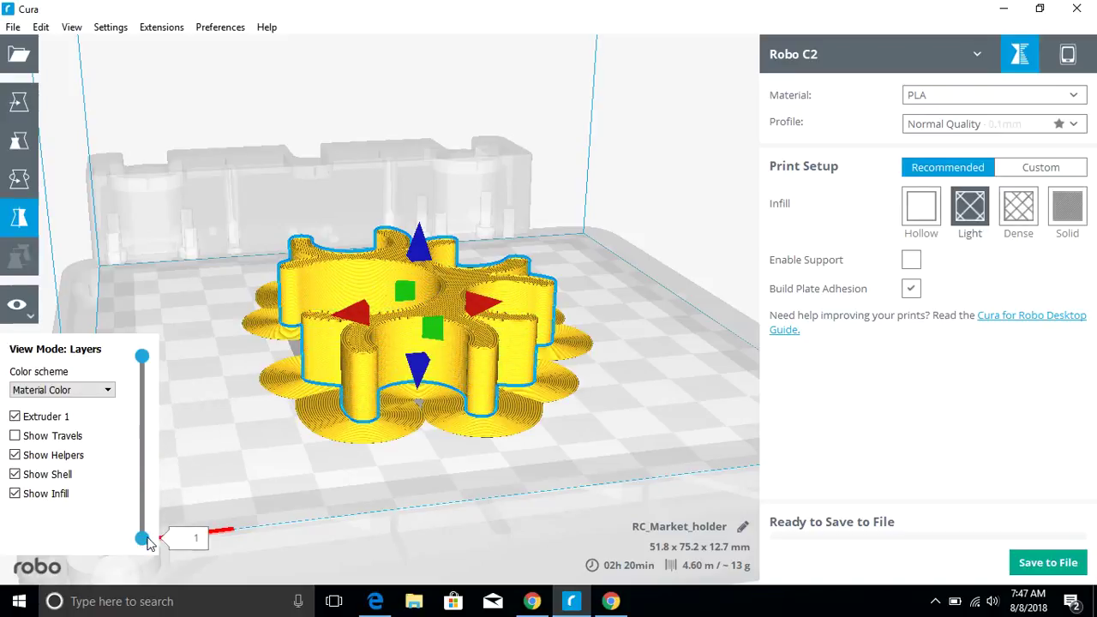
pyautogui.click(213, 420)
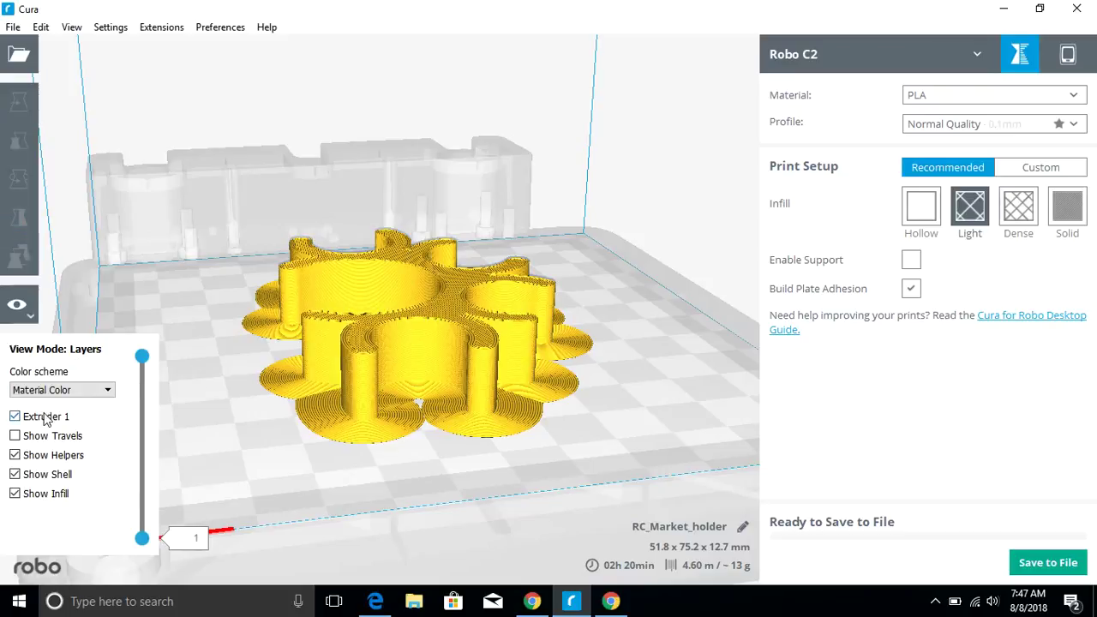
pyautogui.click(17, 304)
# Step: Return to Solid view and try the High Quality 0.06mm profile
pyautogui.click(34, 341)
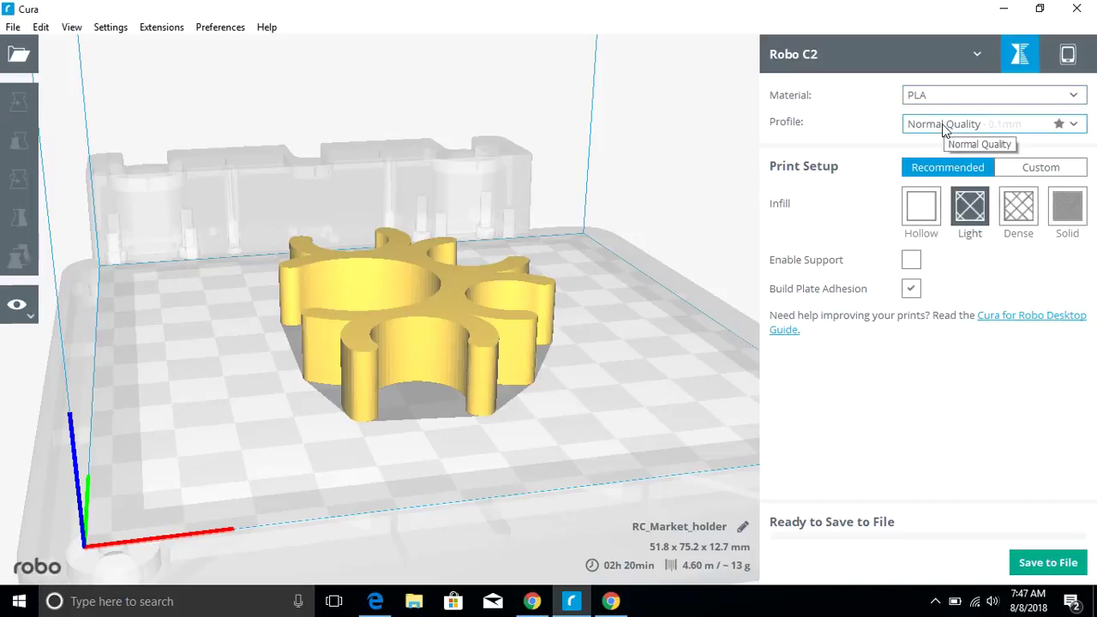
pyautogui.click(946, 129)
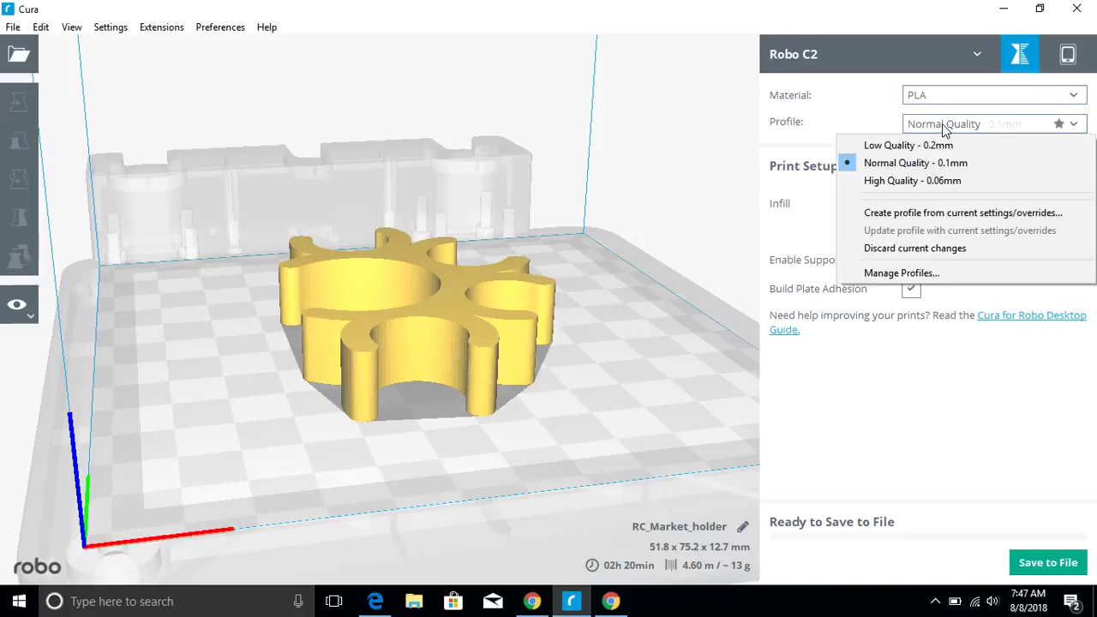
pyautogui.click(892, 181)
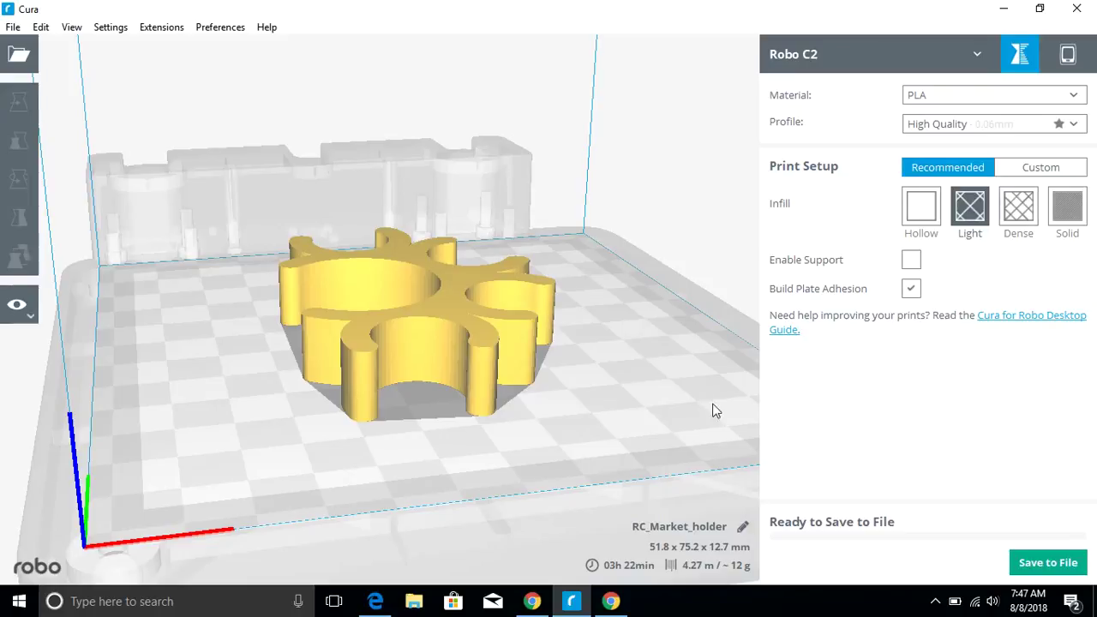
# Step: Compare Low and High Quality estimates before settling on Normal Quality 0.1mm
pyautogui.click(946, 123)
pyautogui.click(909, 145)
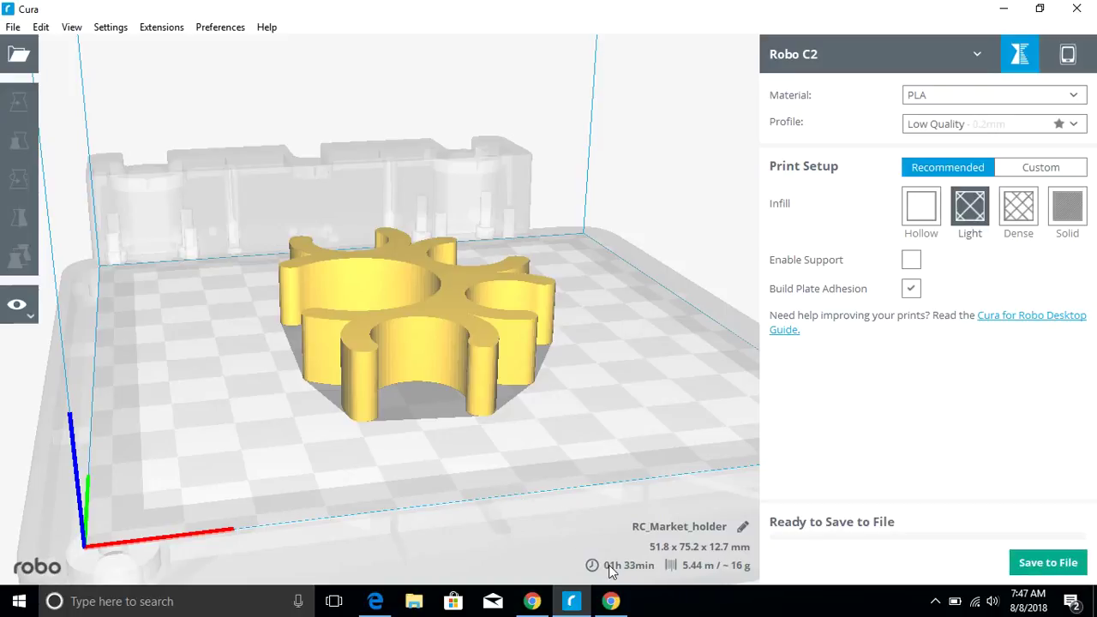
pyautogui.click(936, 125)
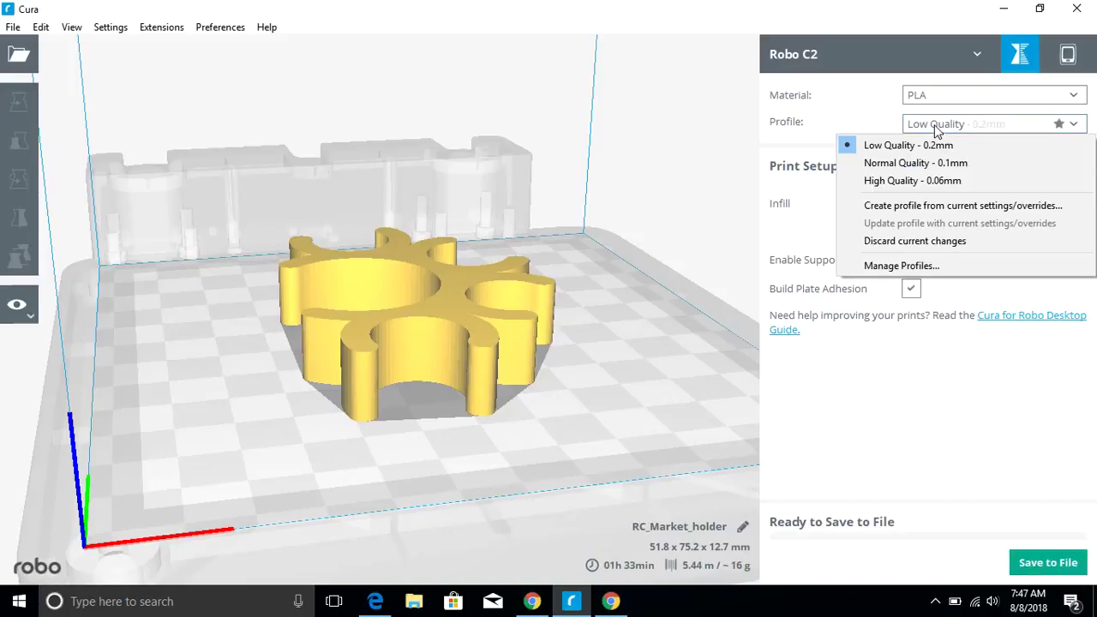
pyautogui.click(930, 178)
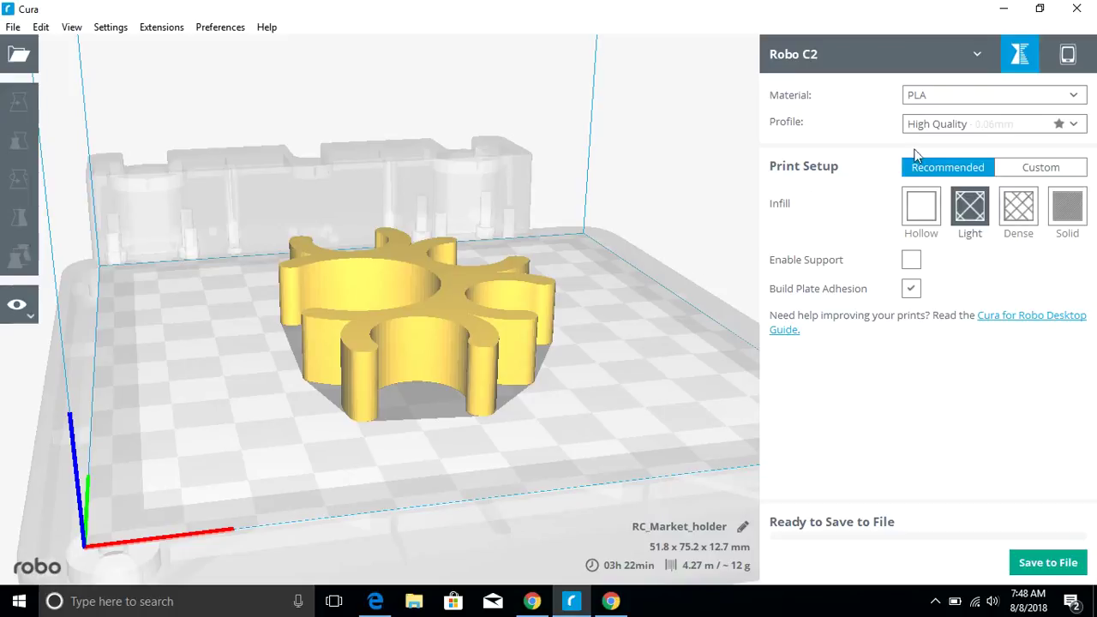
pyautogui.click(940, 124)
pyautogui.press('Escape')
pyautogui.scroll(-1, 947, 129)
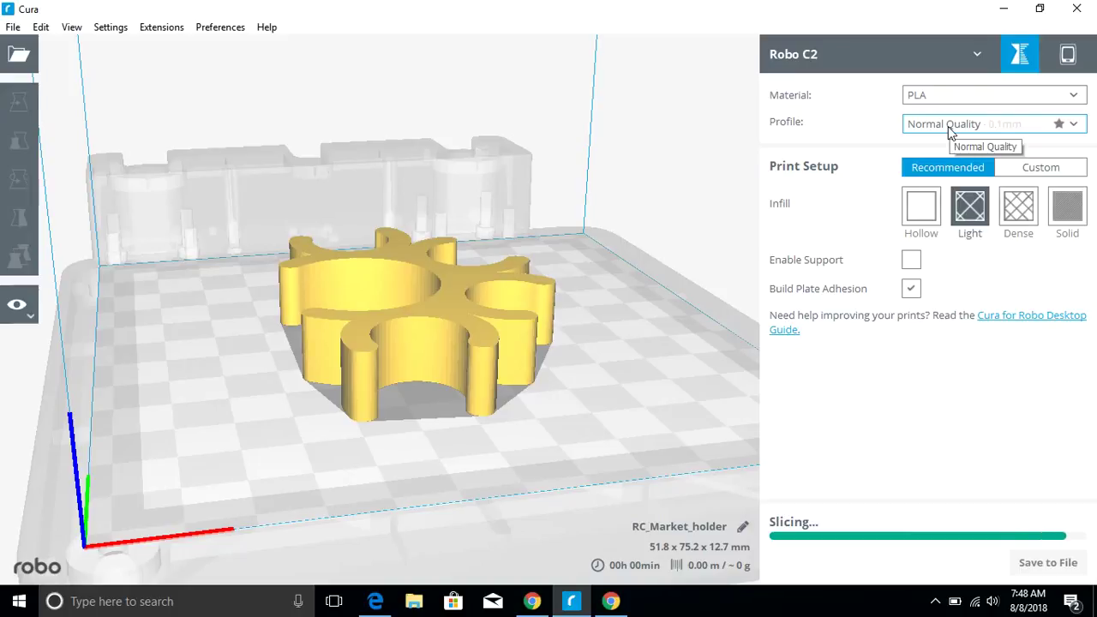
# Step: Keep PLA as the material and step the infill through Hollow and Light to Dense (50%)
pyautogui.click(960, 99)
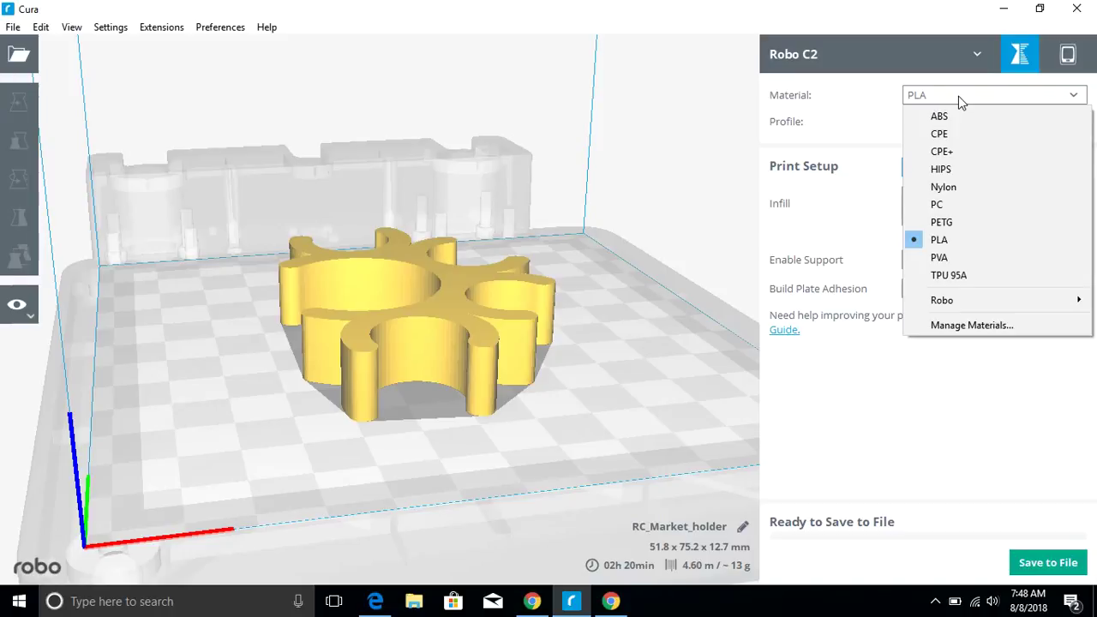
pyautogui.click(960, 100)
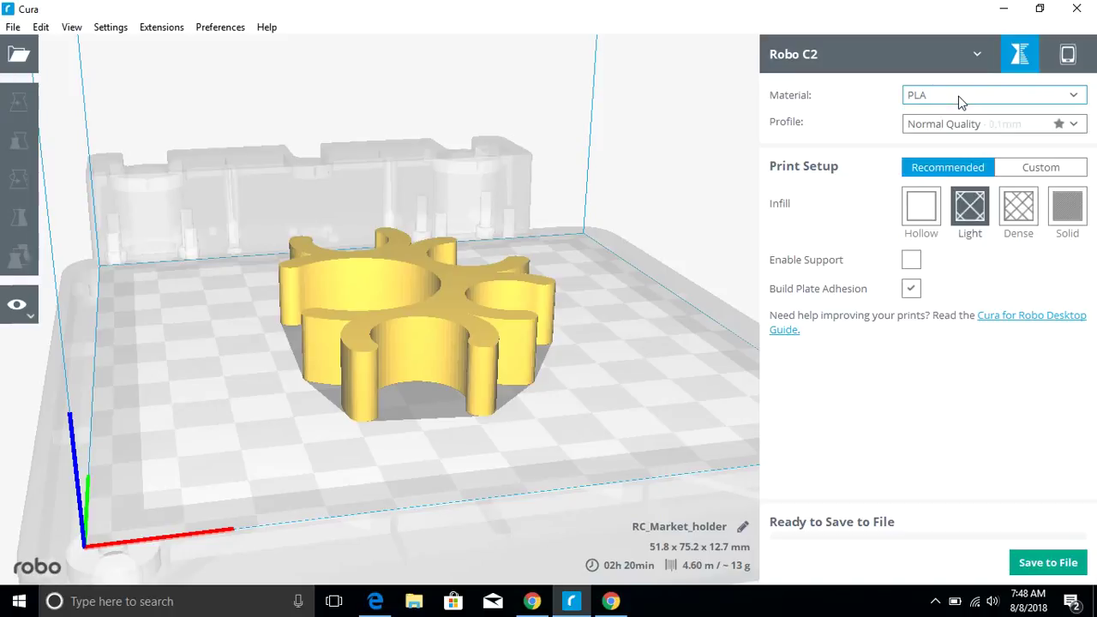
pyautogui.click(932, 210)
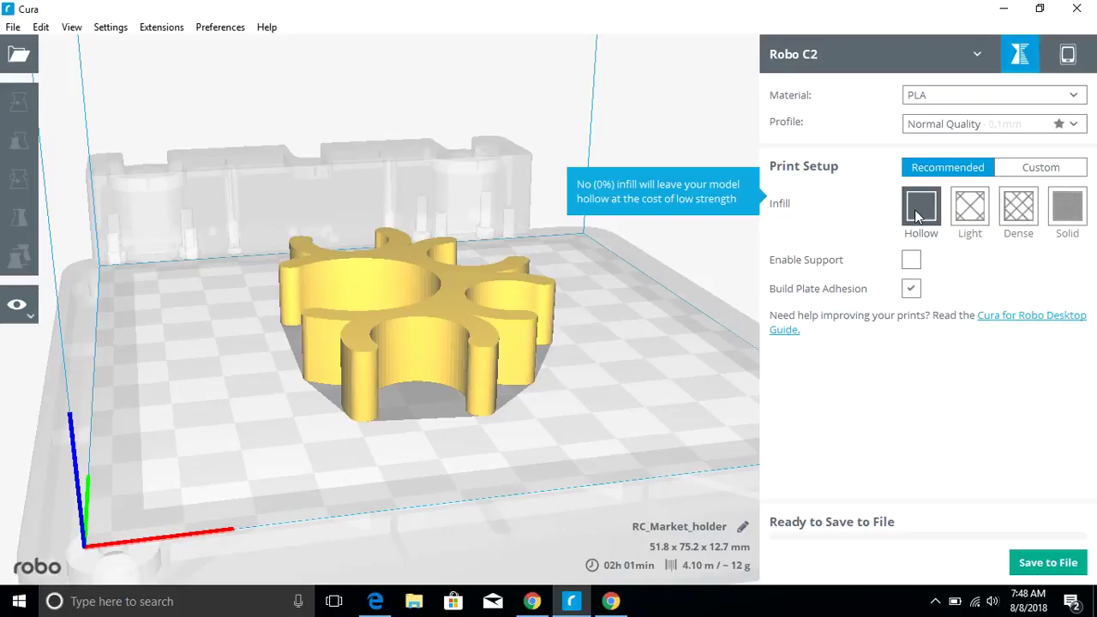
pyautogui.click(978, 217)
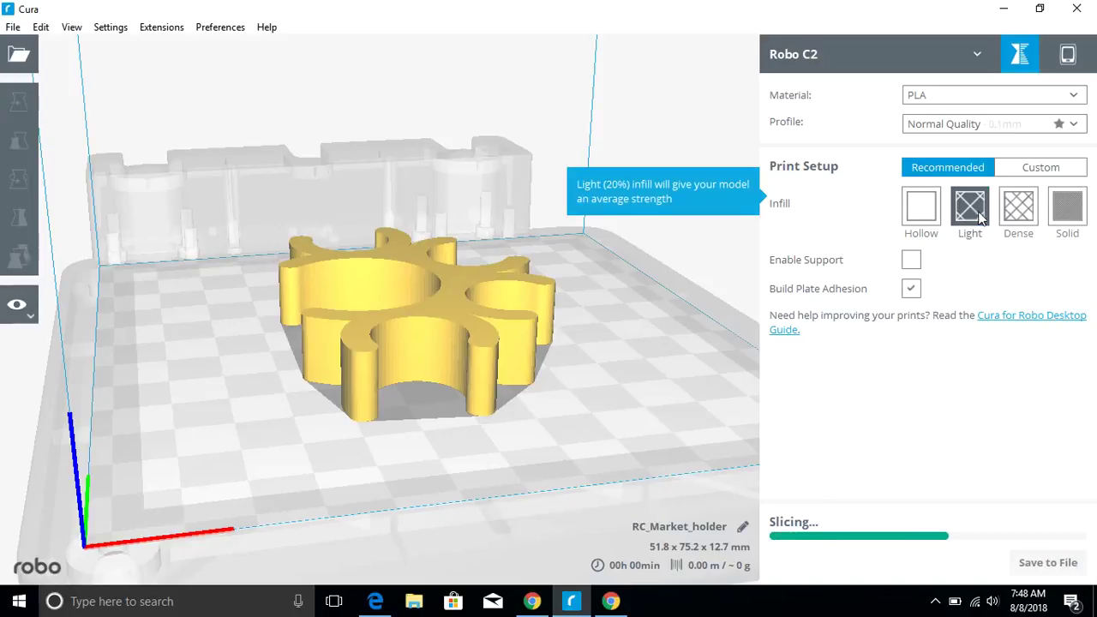
pyautogui.click(1029, 219)
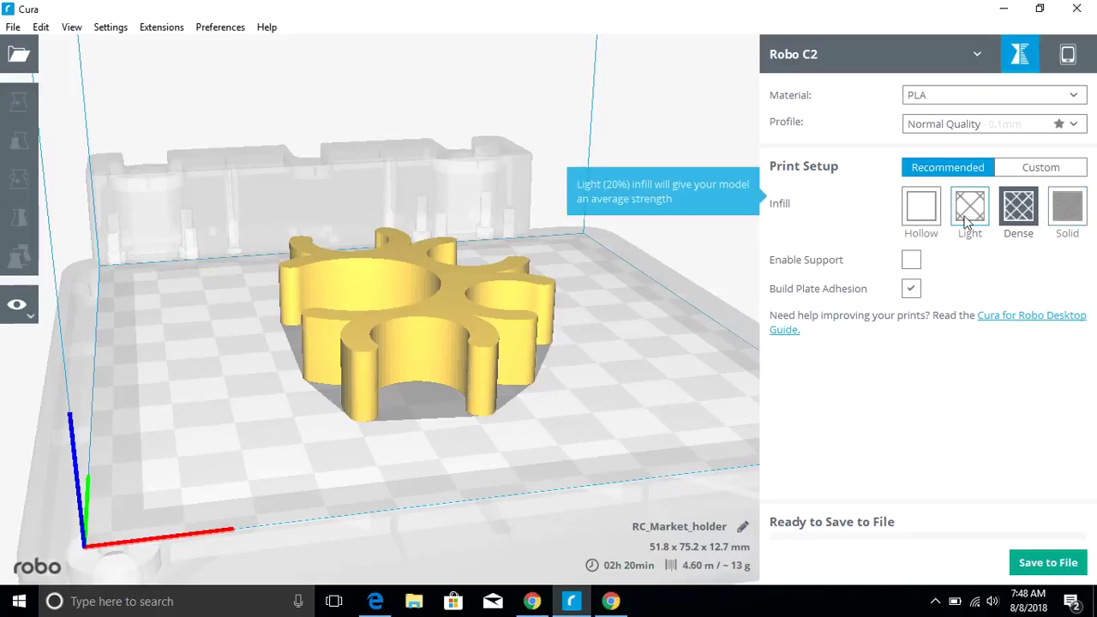
# Step: Turn Enable Support on and back off, leaving the slice at 02h 38min, 5.38 m, ~16 g
pyautogui.click(912, 262)
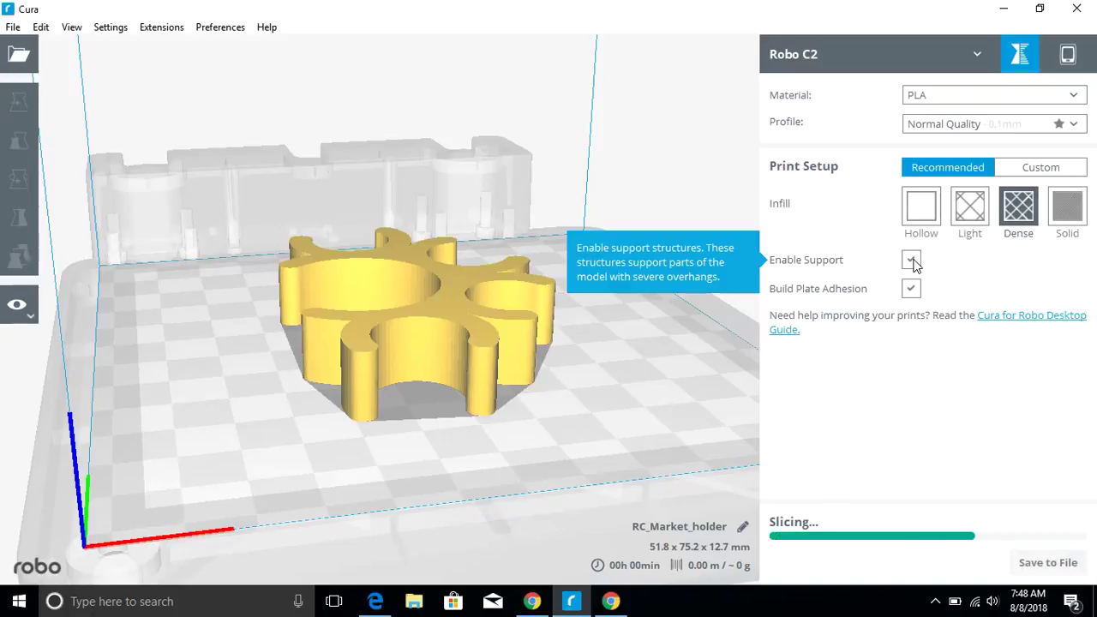
pyautogui.click(912, 262)
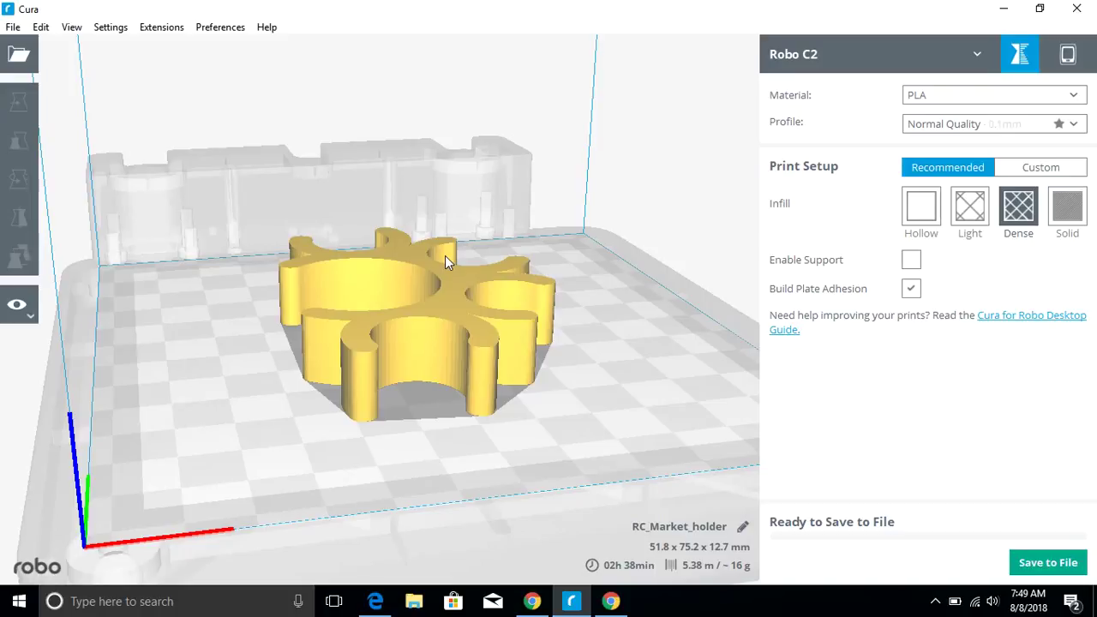
pyautogui.click(1036, 166)
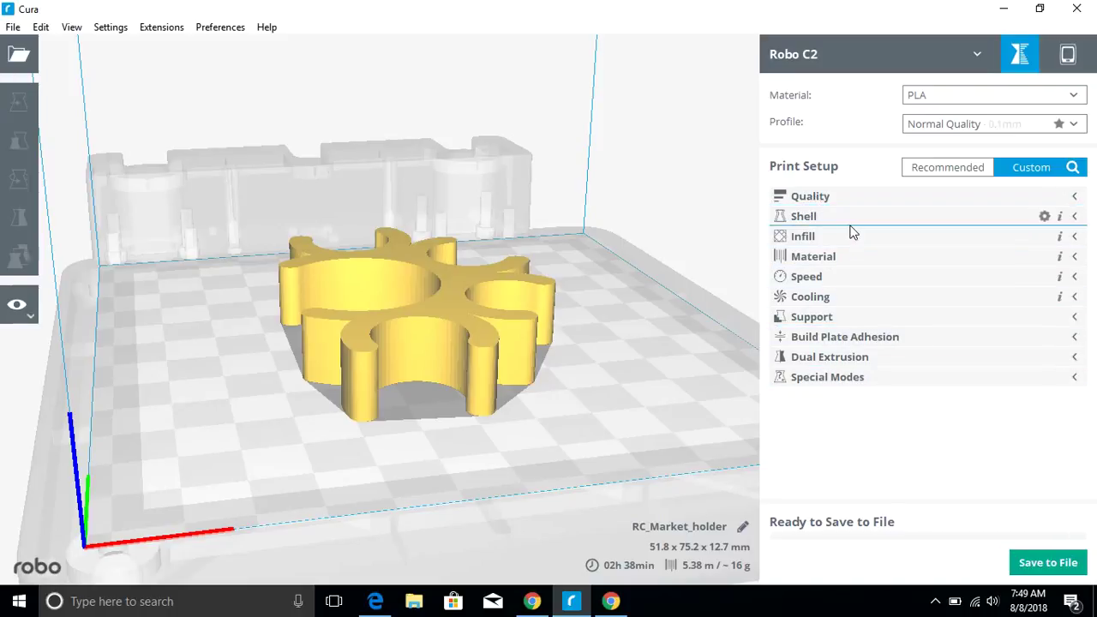
pyautogui.click(947, 170)
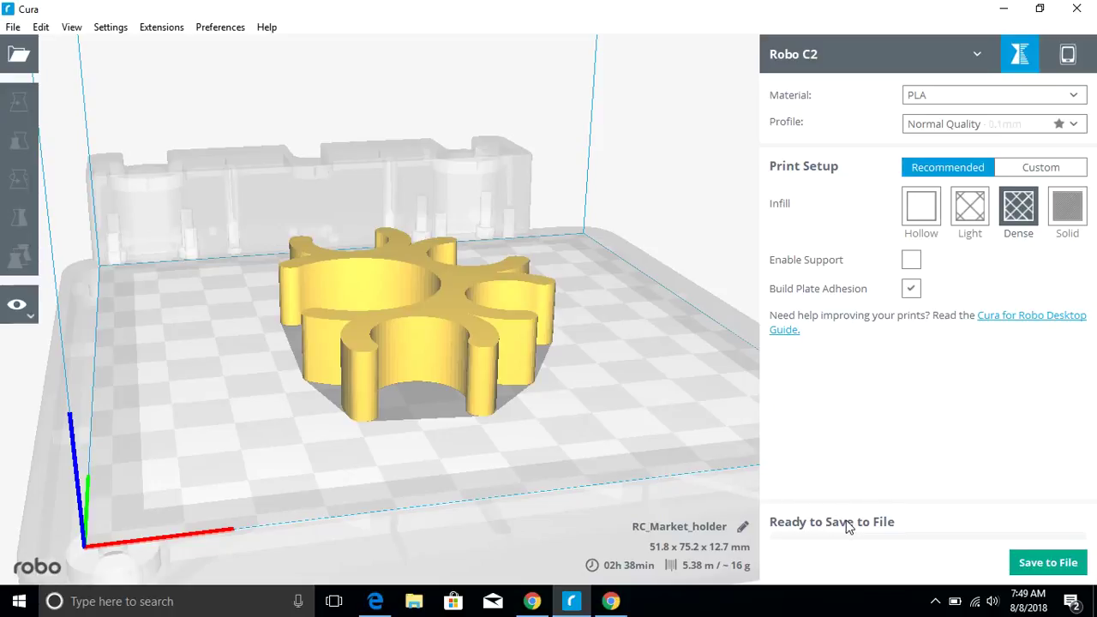
# Step: Export the Normal Quality, Dense-infill slice to the Desktop as RC_Market_holder.gcode
pyautogui.click(1048, 564)
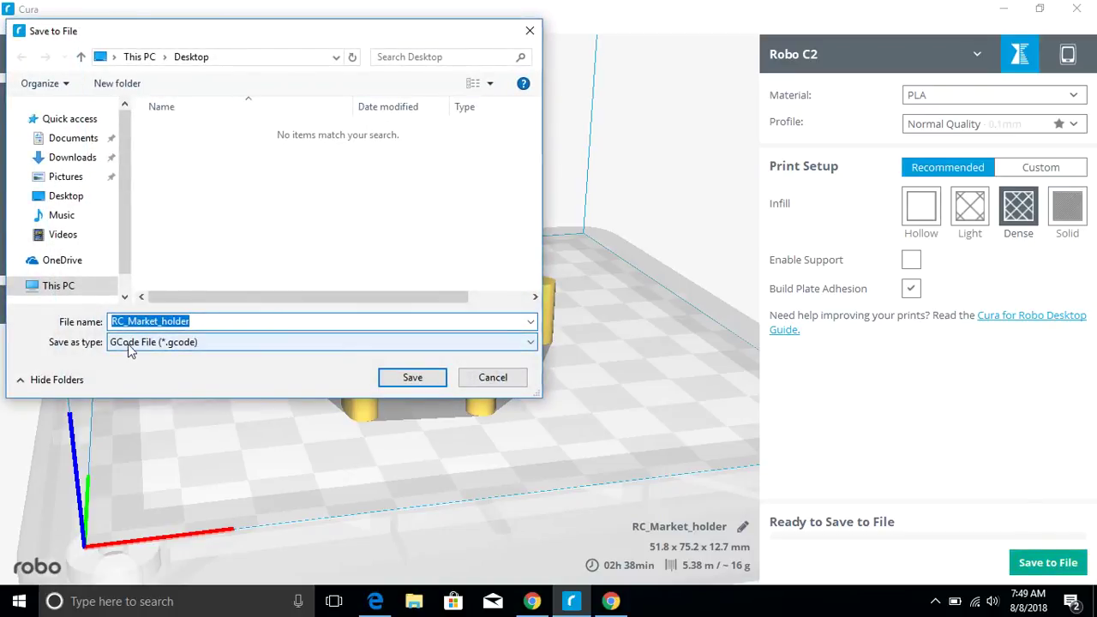
pyautogui.click(65, 196)
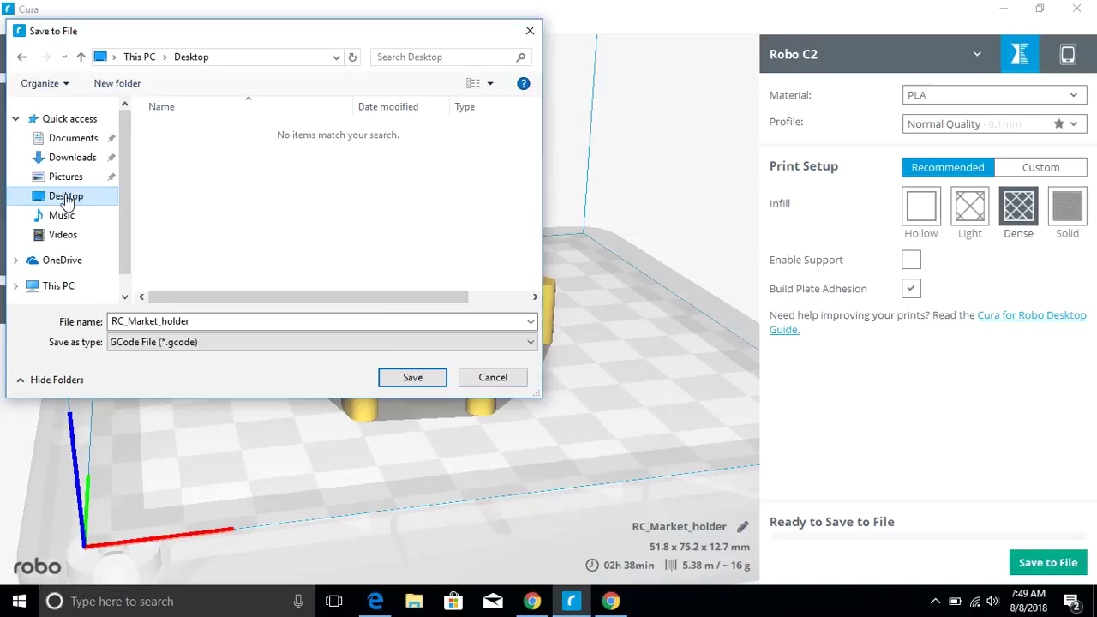
pyautogui.click(420, 383)
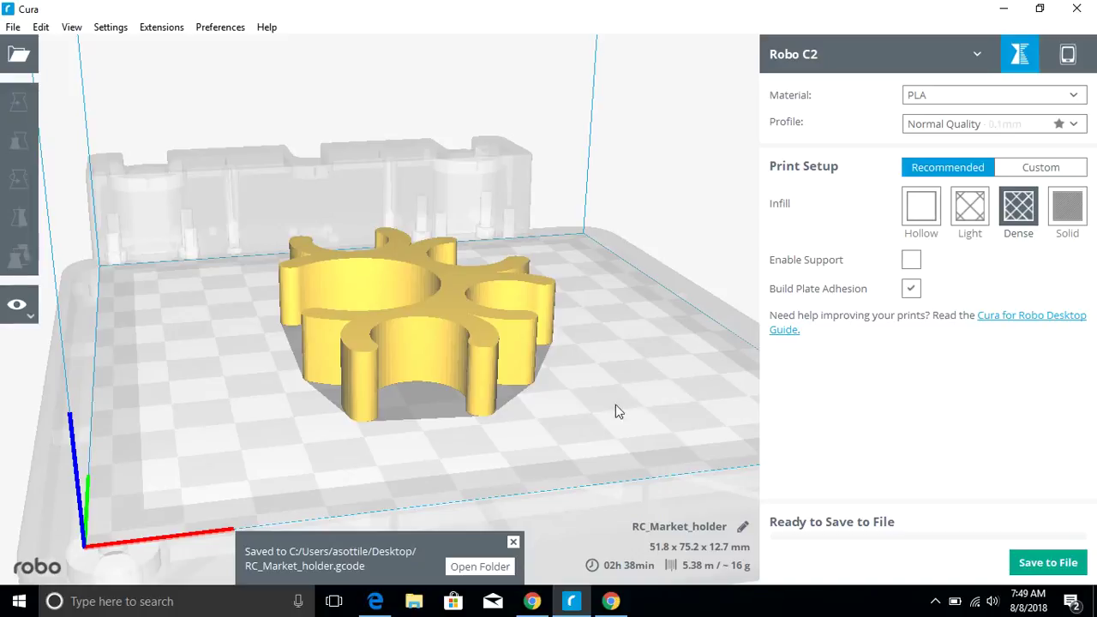
pyautogui.click(479, 566)
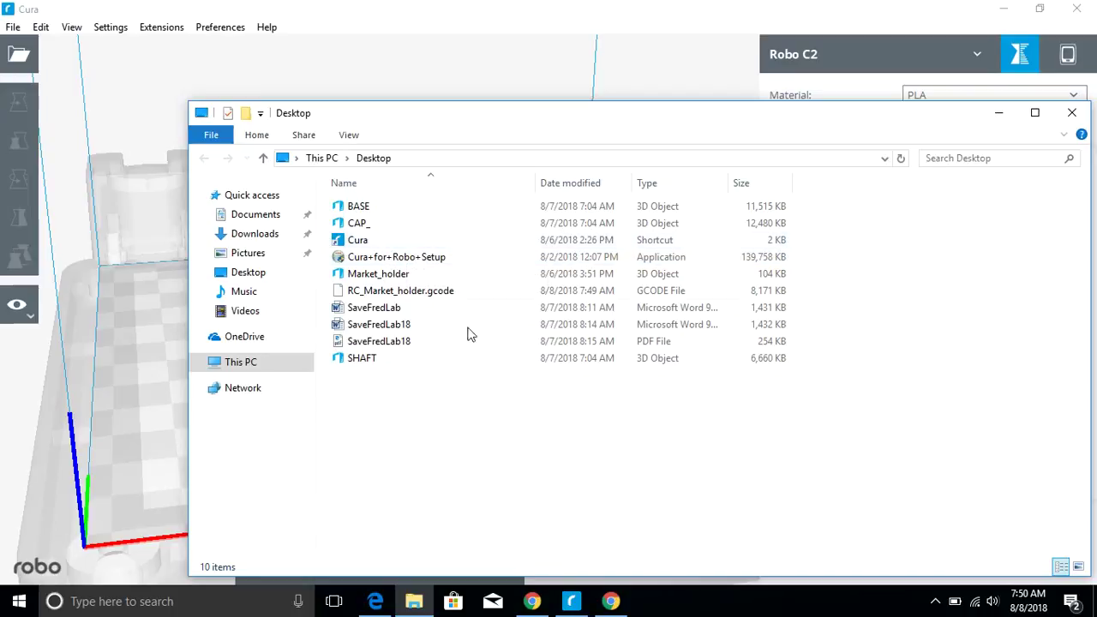
pyautogui.moveTo(527, 128); pyautogui.dragTo(429, 96)
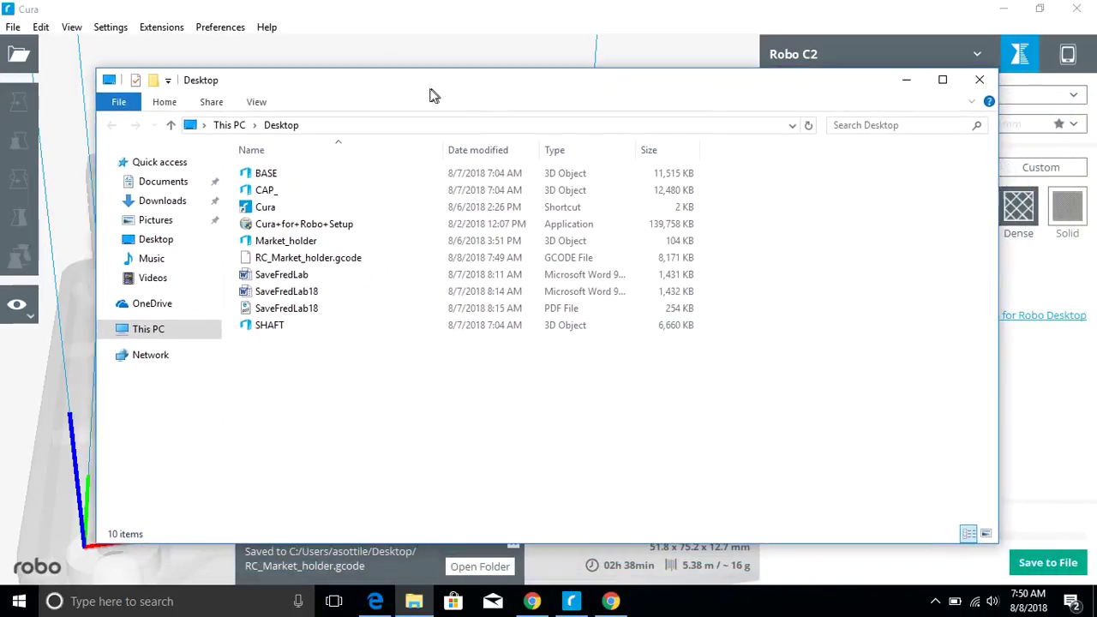
pyautogui.click(969, 85)
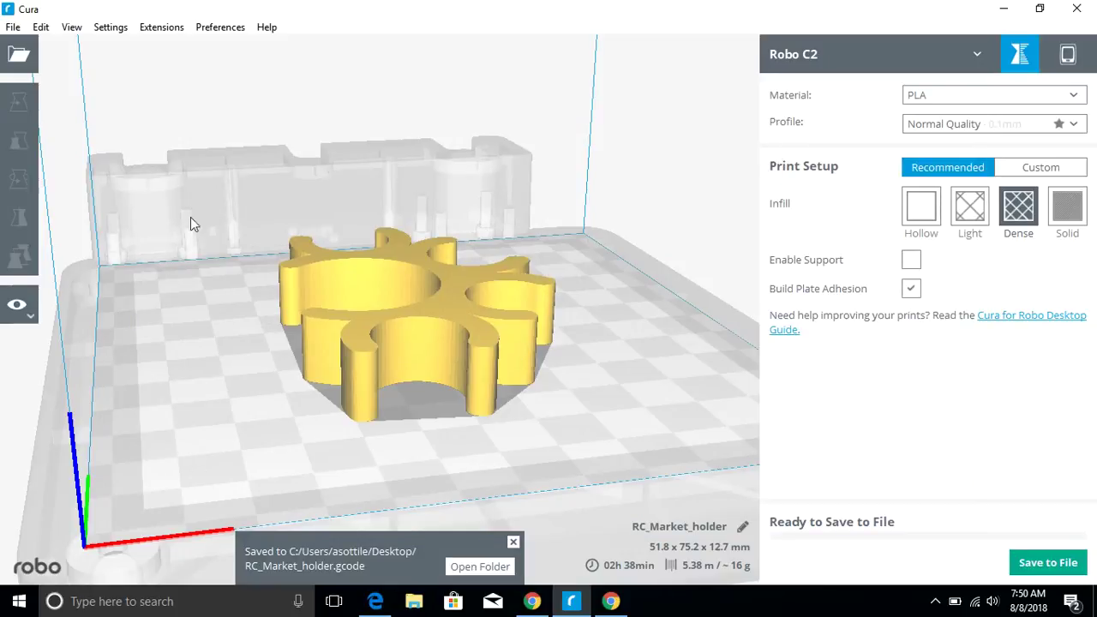